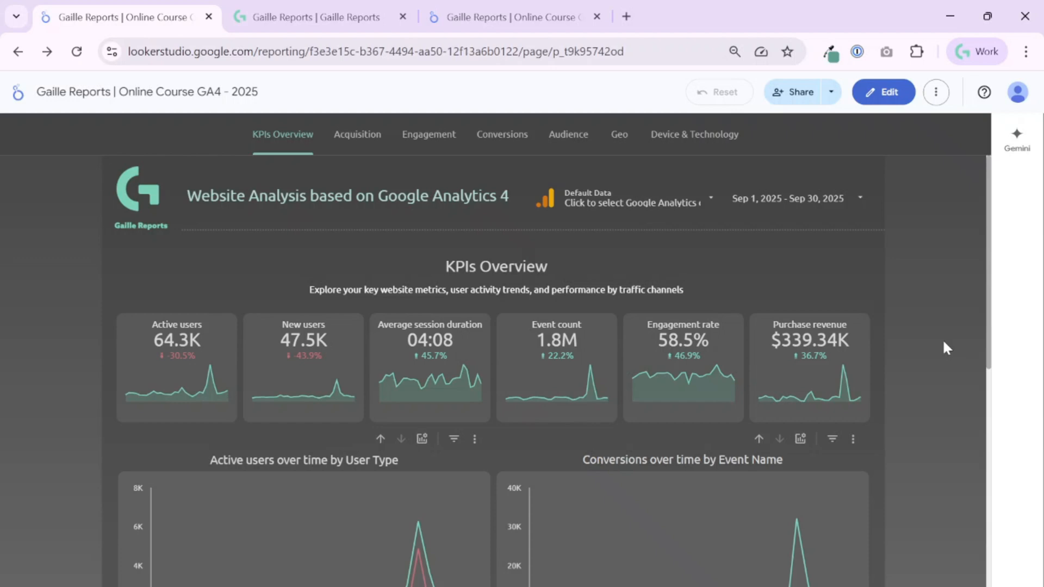
- Switch to the Gaille Reports tab to view the gaillereports.com homepage and its navigation menu
left_click(342, 4)
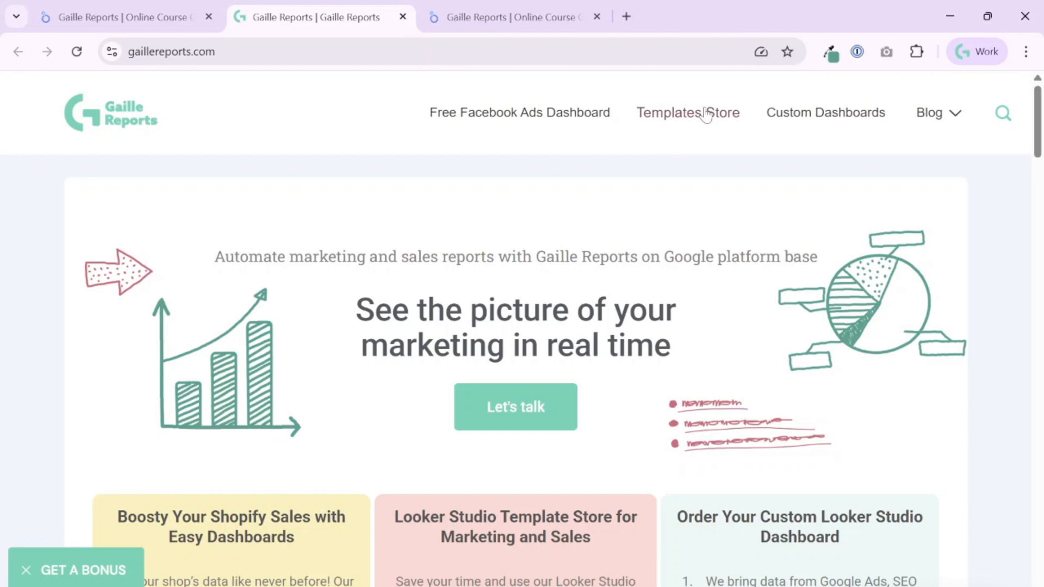
mouse_move(936, 123)
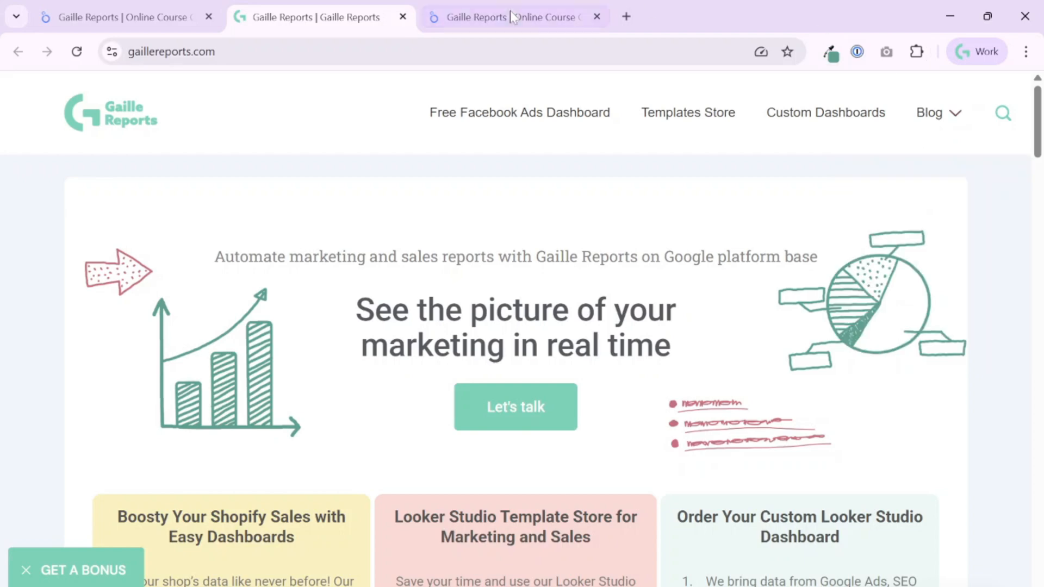
- Return to the 'Online Course GA4 - 2025 - working' report, put it in edit mode, and scroll through it
left_click(502, 25)
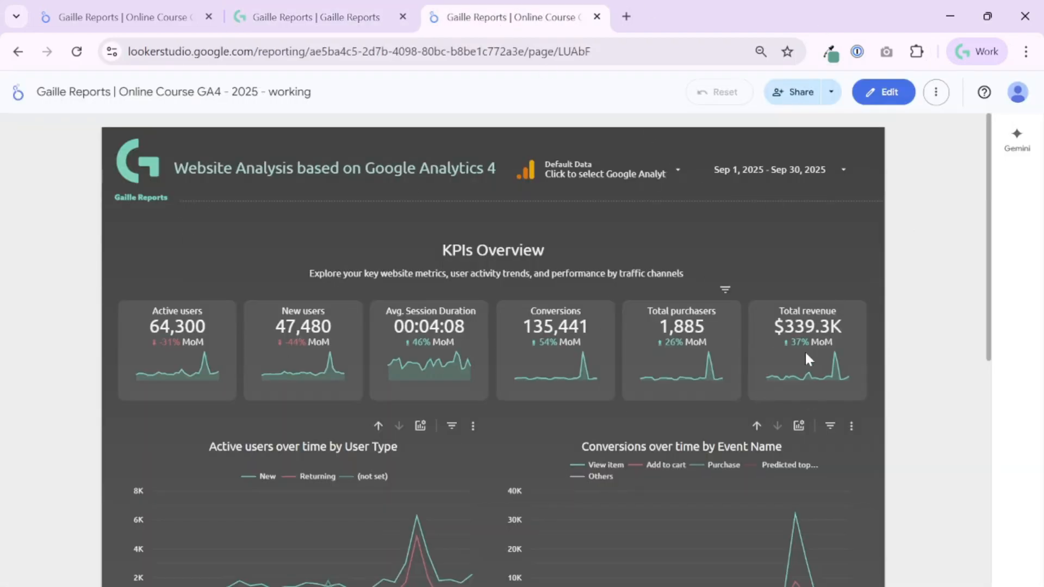
scroll(812, 358, "down", 9)
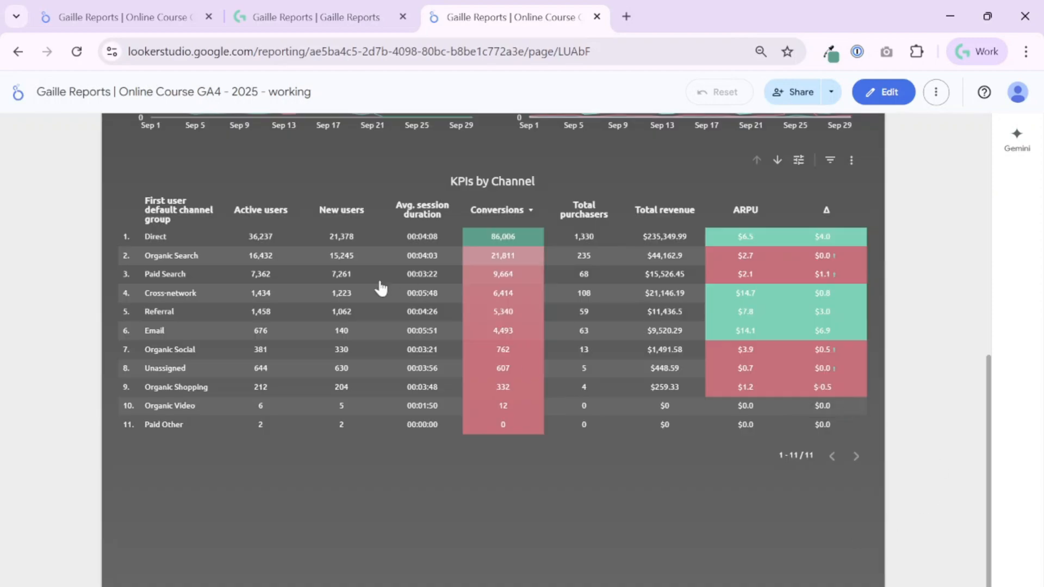
scroll(909, 301, "up", 9)
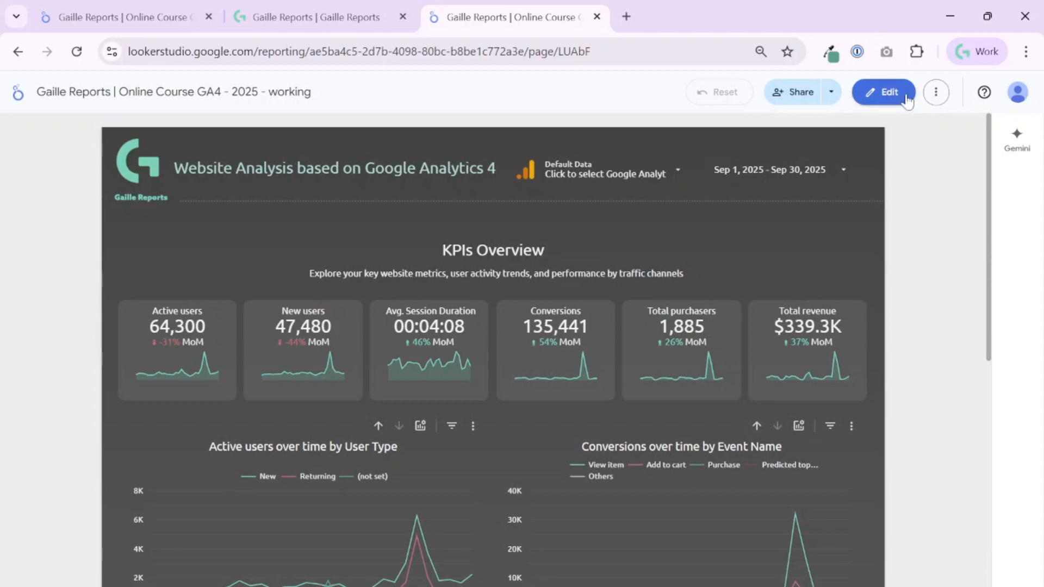
left_click(906, 100)
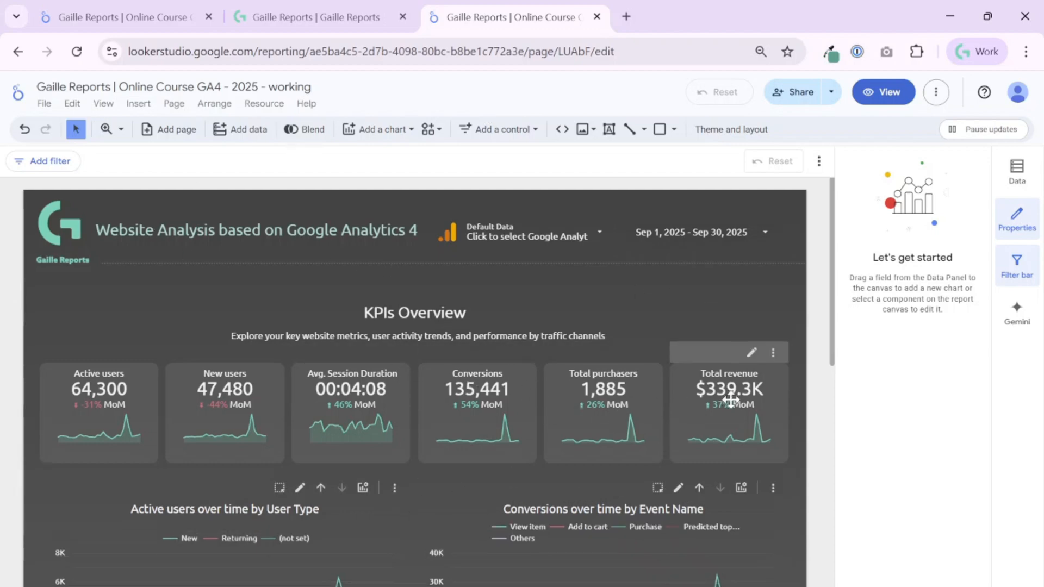
scroll(730, 401, "down", 2)
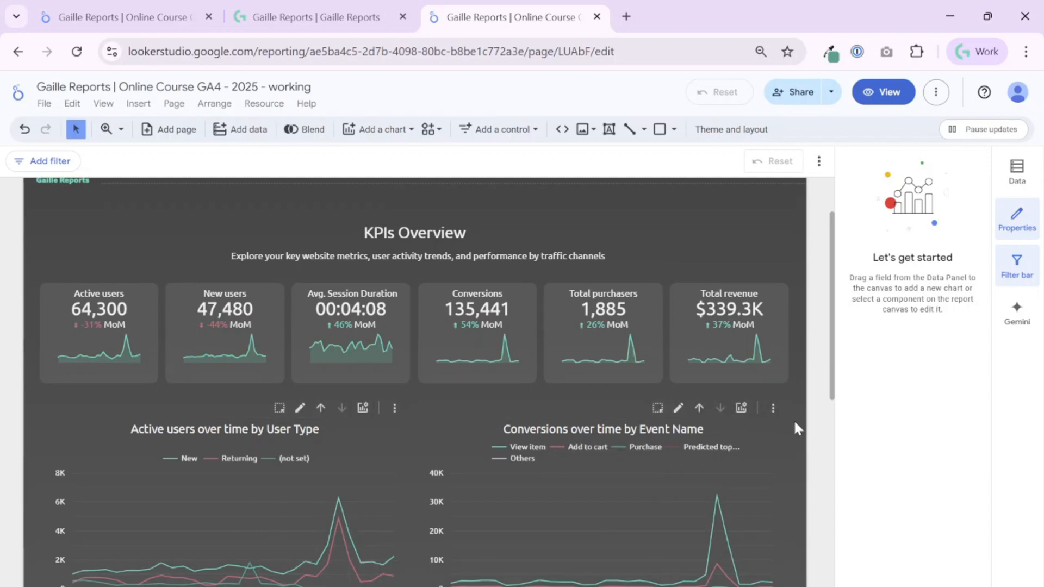
scroll(795, 428, "down", 10)
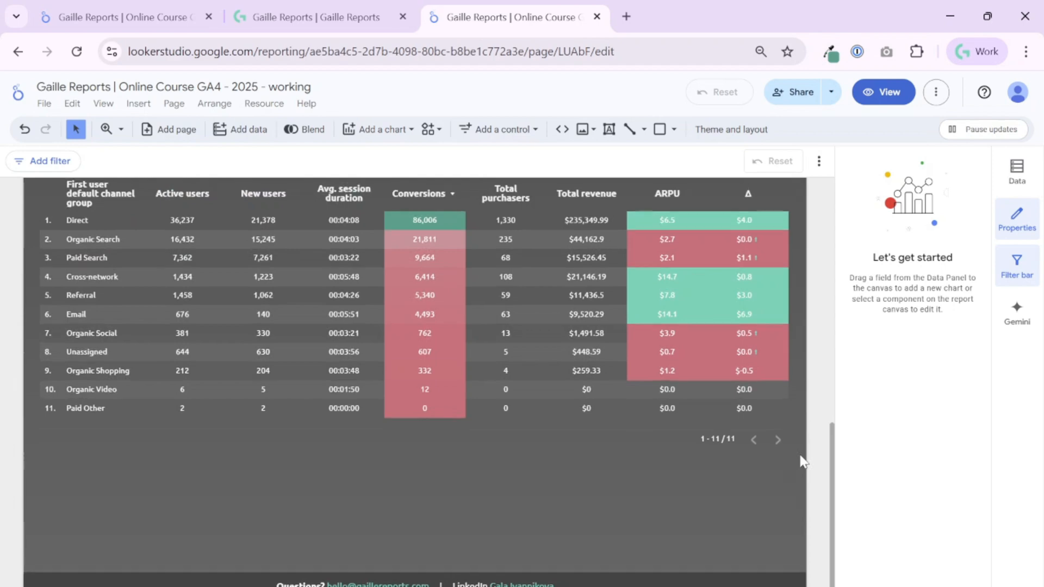
scroll(801, 462, "up", 10)
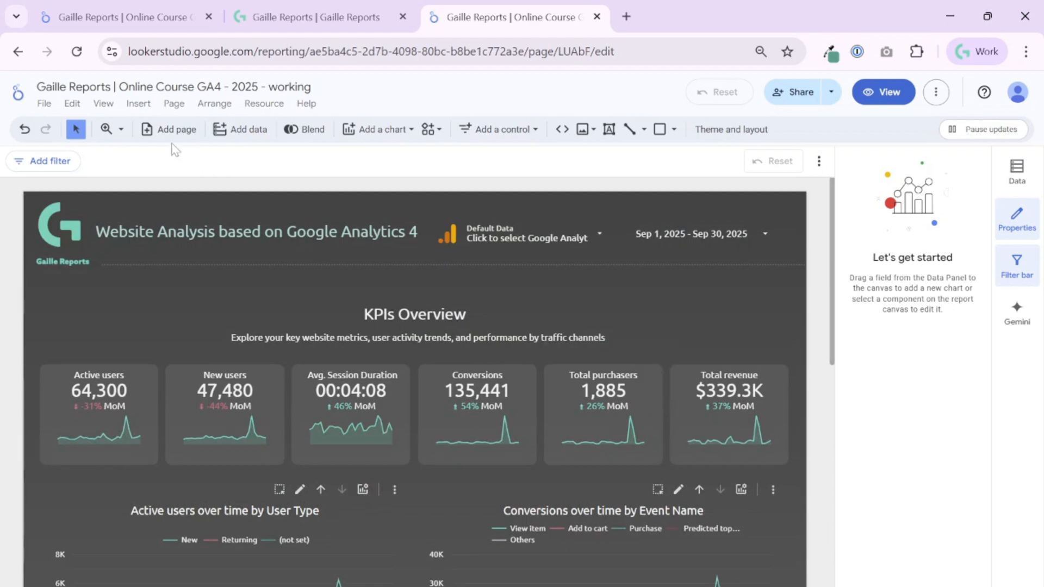
- Add a blank second page to the report, then go back to the first Untitled Page
left_click(151, 133)
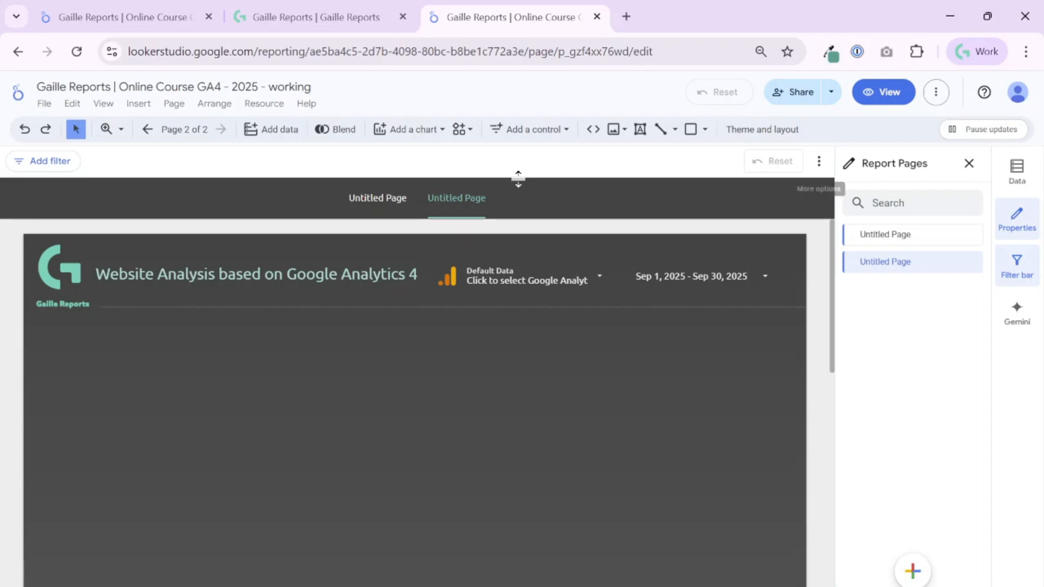
left_click(387, 203)
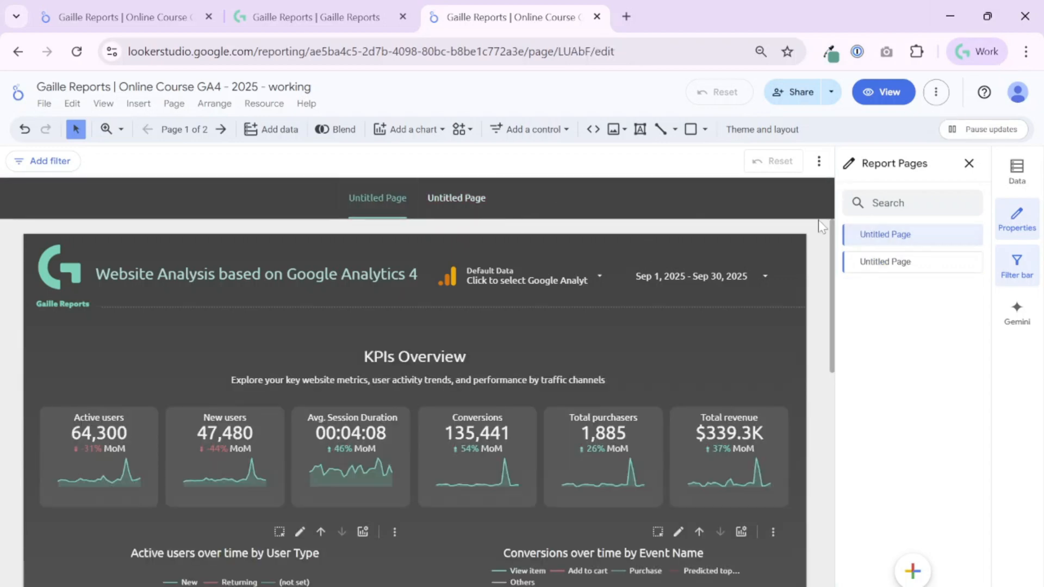
- Check the finished report's first page name and rename the working report's first page 'KPIs Overview'
left_click(127, 13)
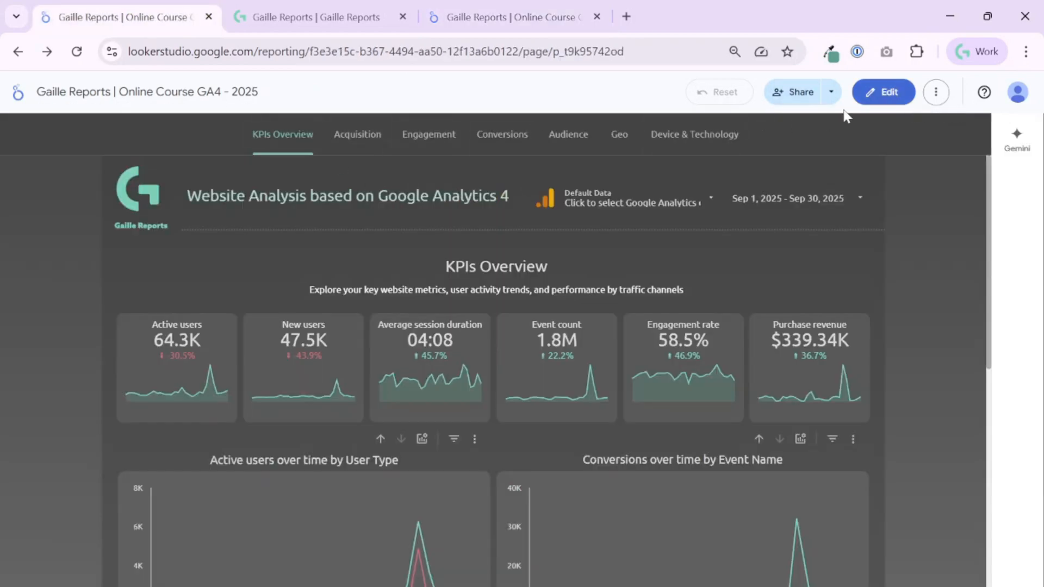
left_click(884, 92)
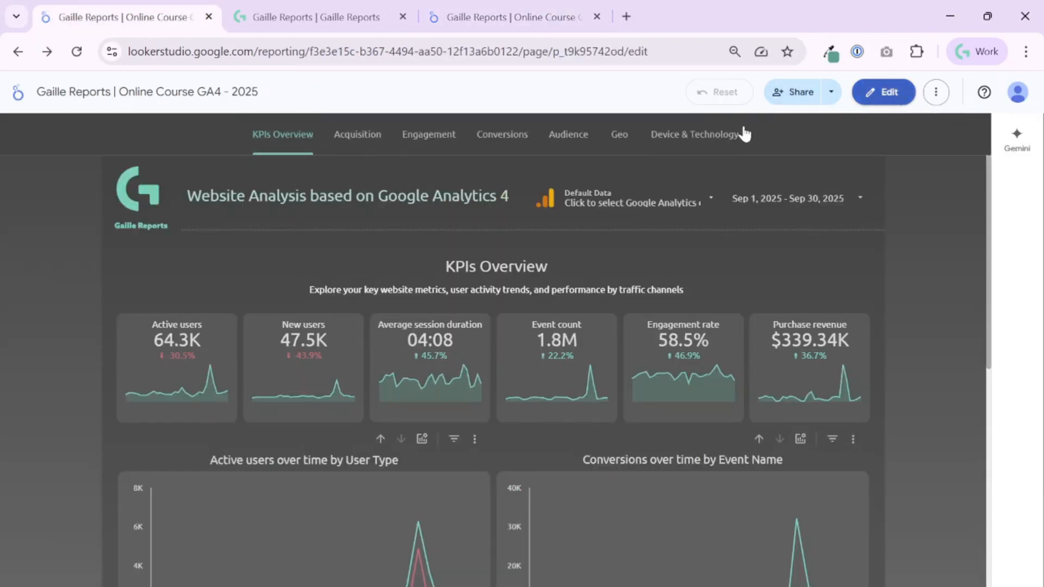
left_click(181, 133)
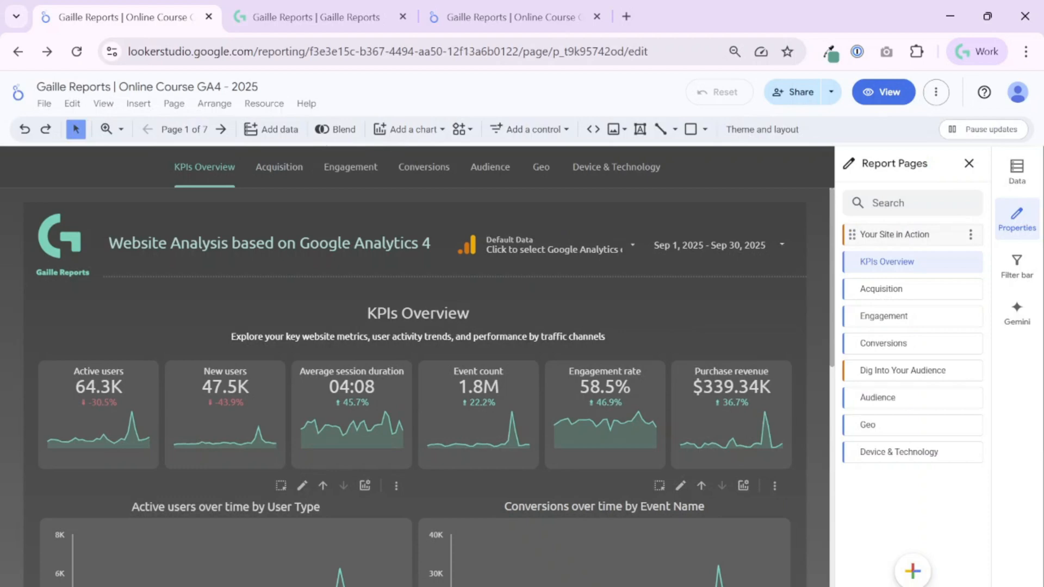
left_click(967, 264)
left_click(967, 279)
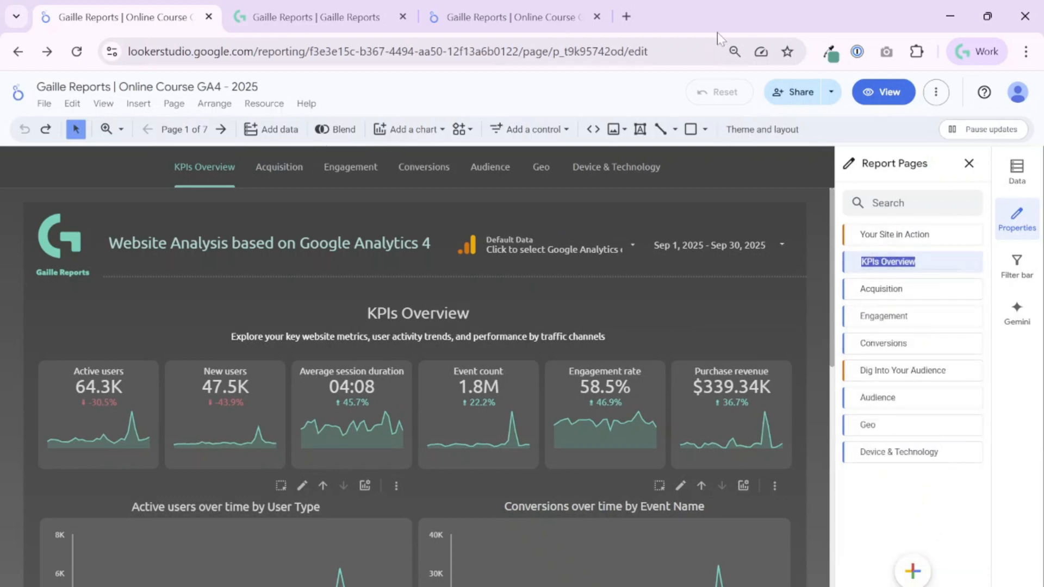
left_click(534, 9)
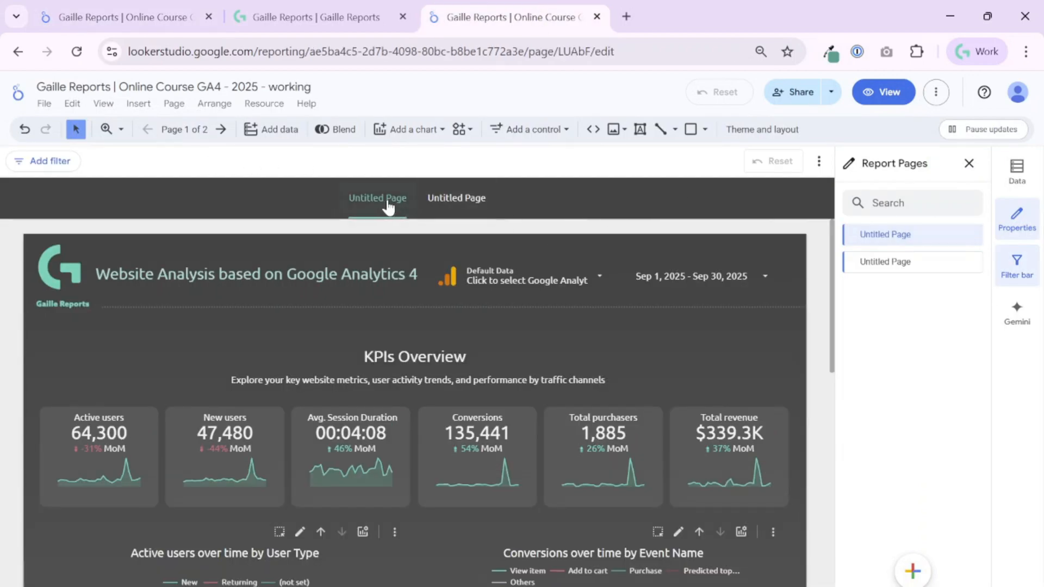
double_click(954, 242)
left_click_drag(913, 234, 861, 235)
type("KPIs Overview")
key("Return")
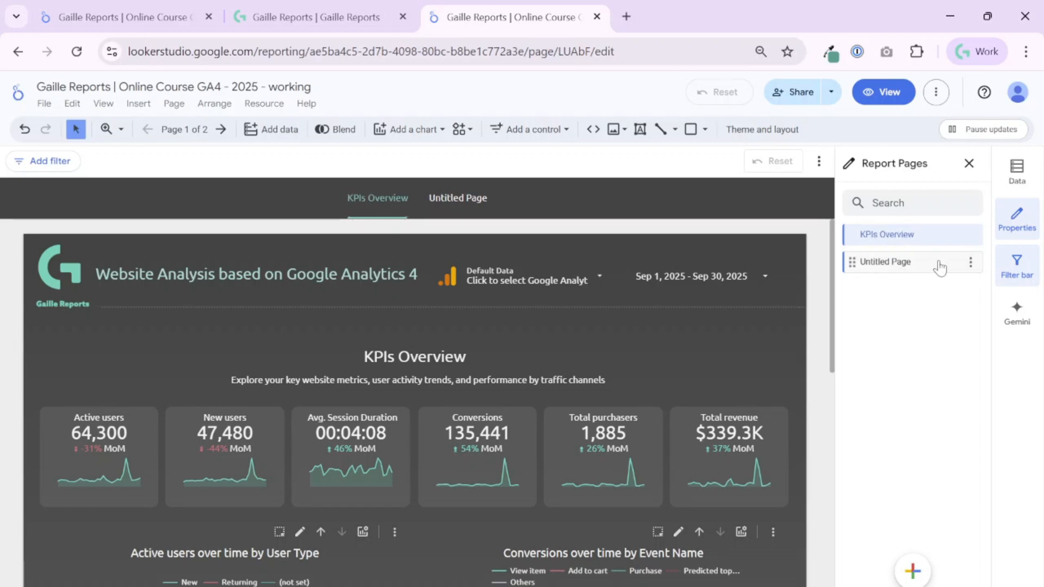
- Look over the finished report's Acquisition page, its options, and its components
left_click(162, 8)
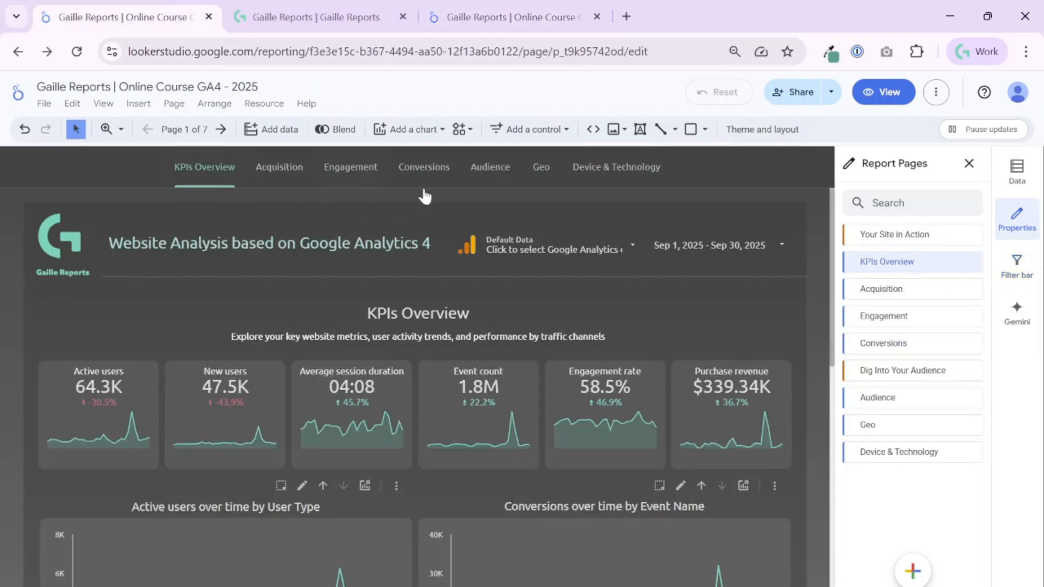
left_click(949, 294)
left_click(971, 289)
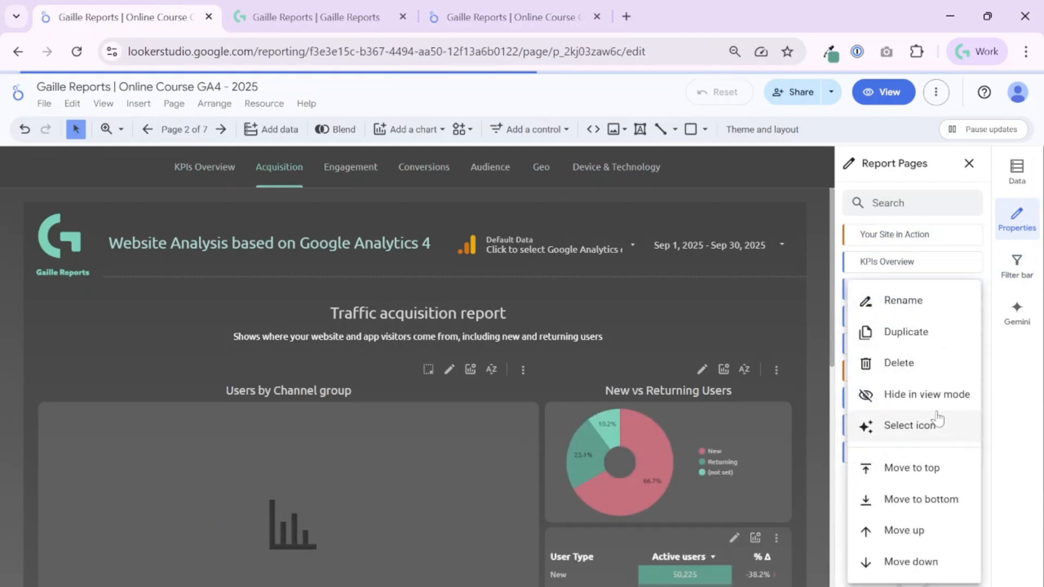
key("Escape")
key("ctrl+a")
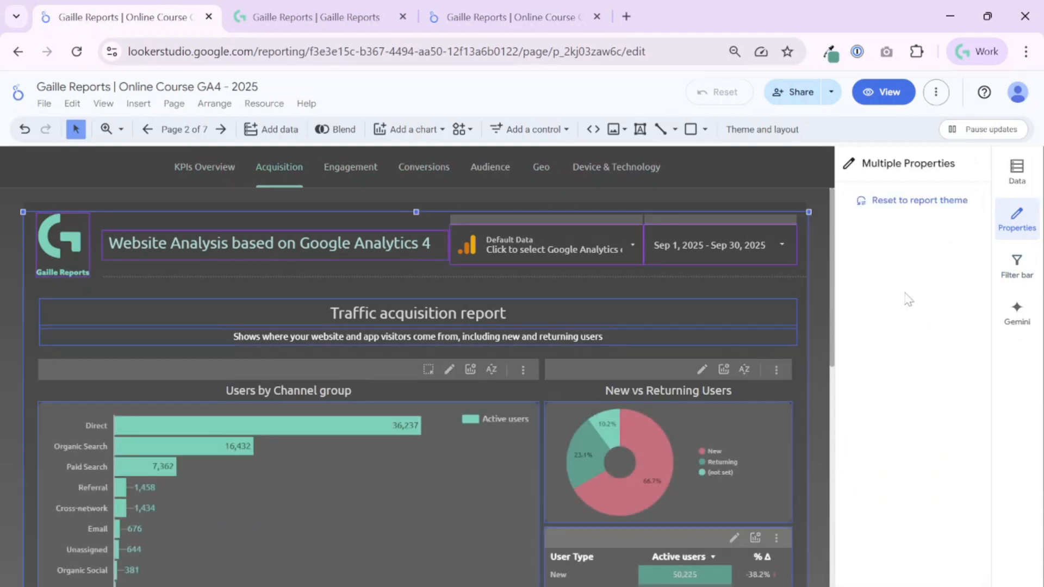
left_click(180, 129)
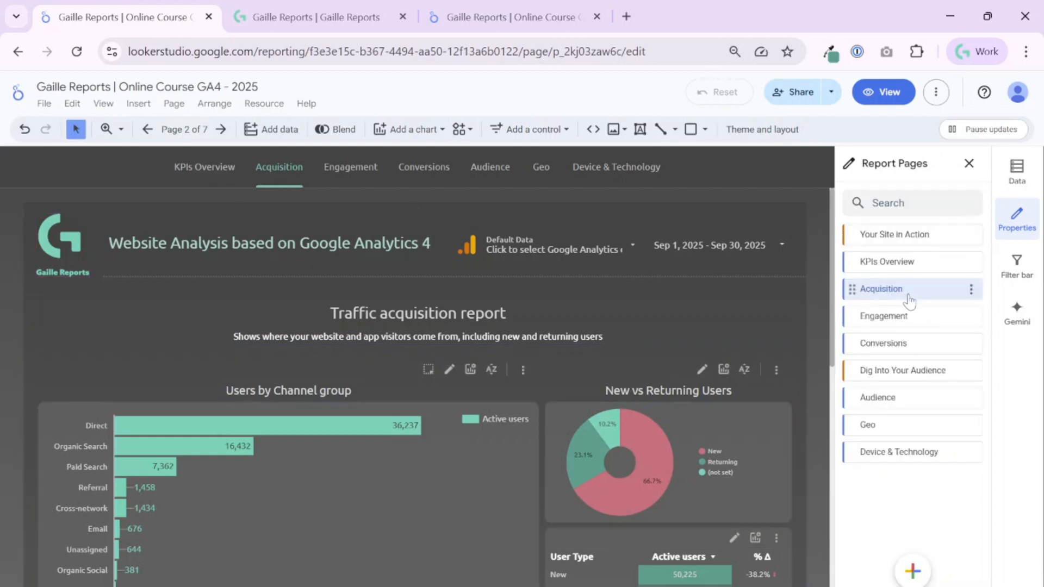
key("ctrl+a")
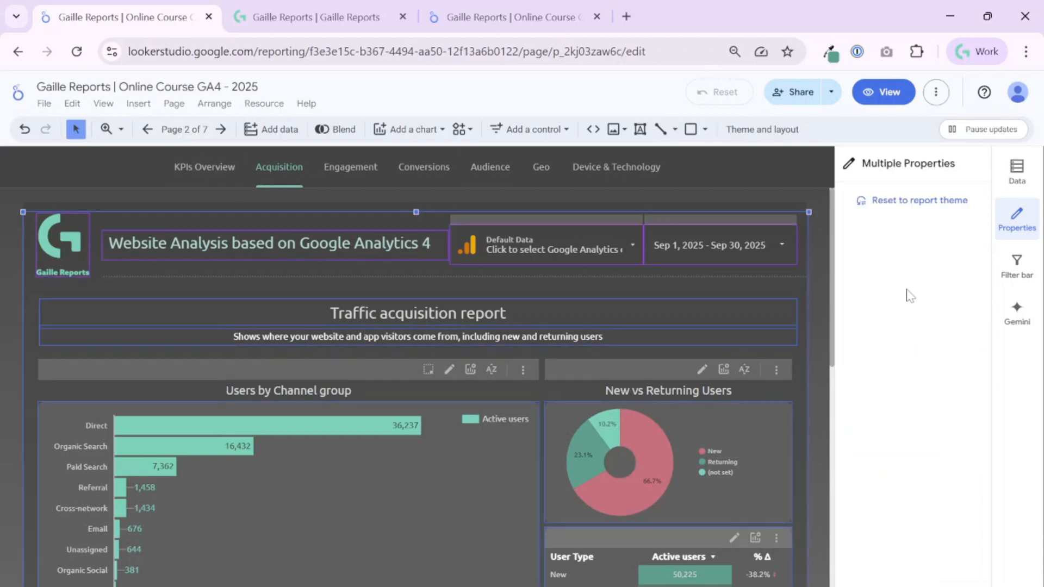
left_click(180, 135)
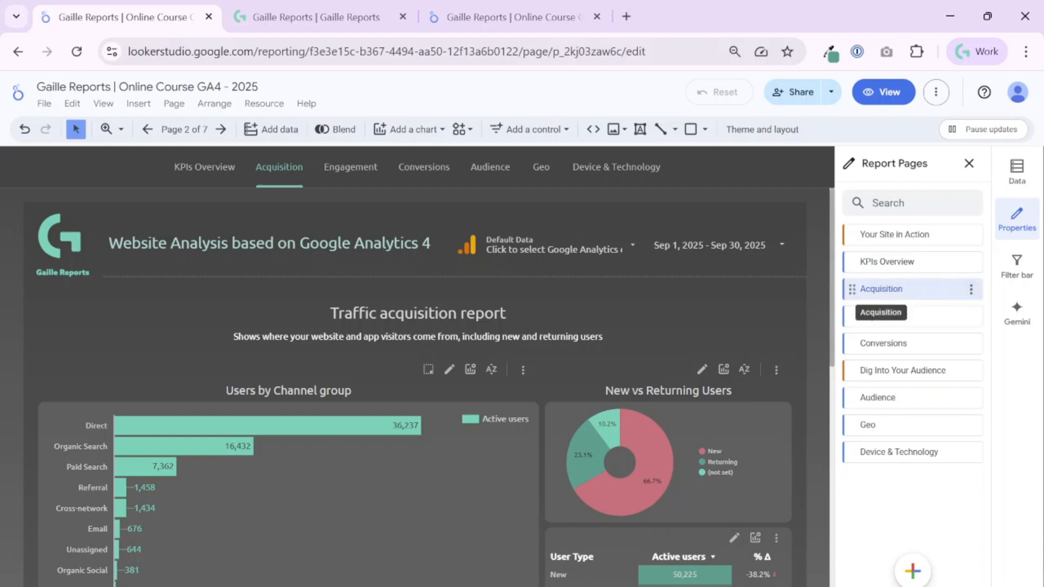
- Rename the working report's second untitled page to 'Acquisition'
double_click(881, 289)
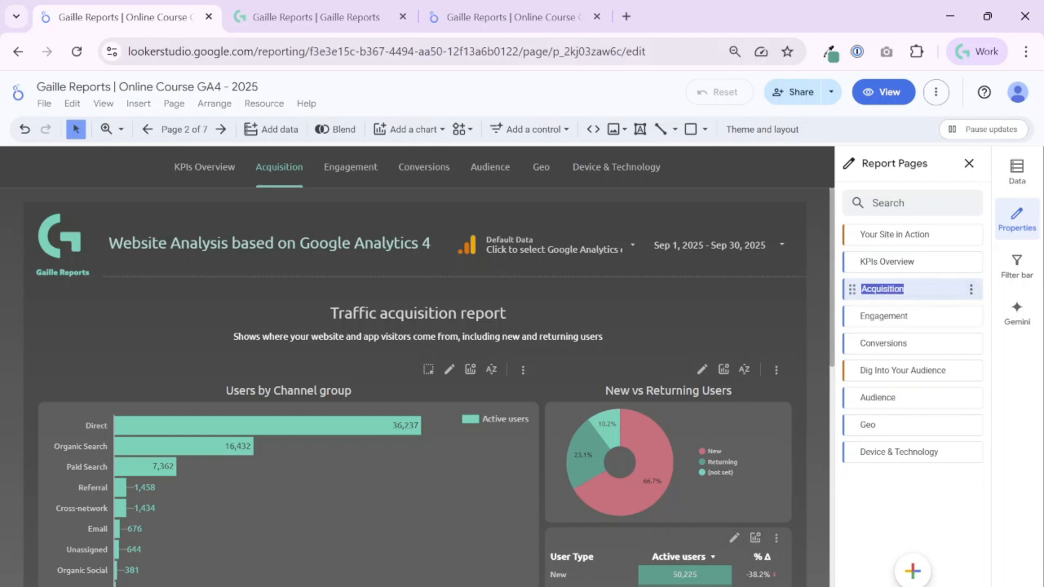
left_click(506, 16)
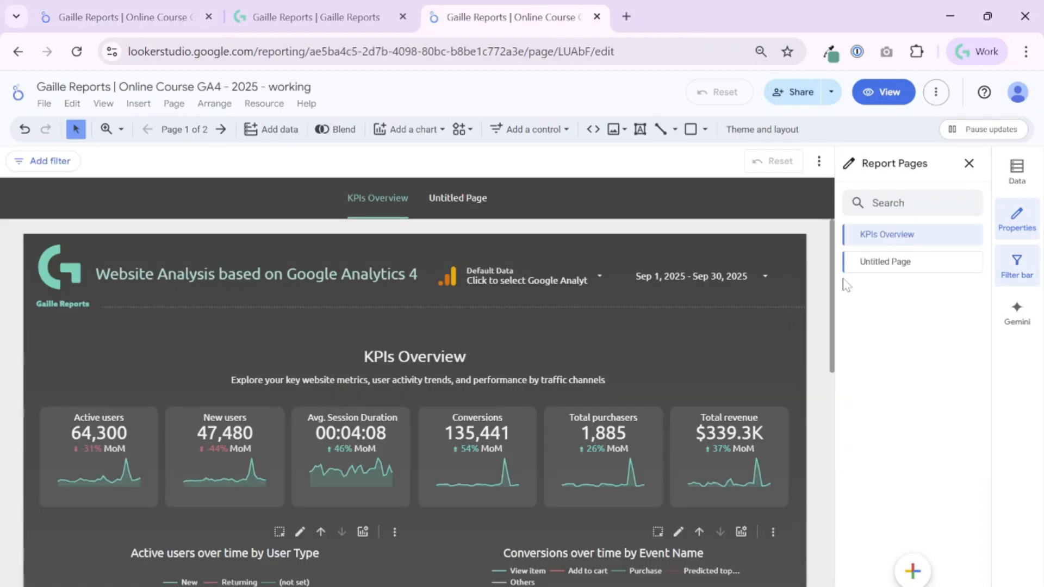
left_click(977, 271)
left_click(903, 273)
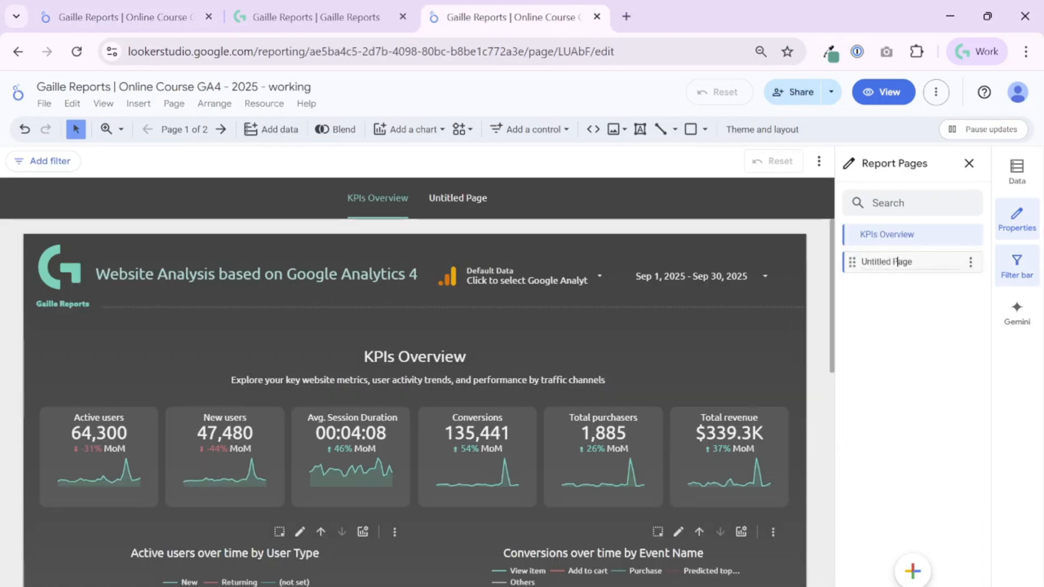
type("Acquisition")
key("Return")
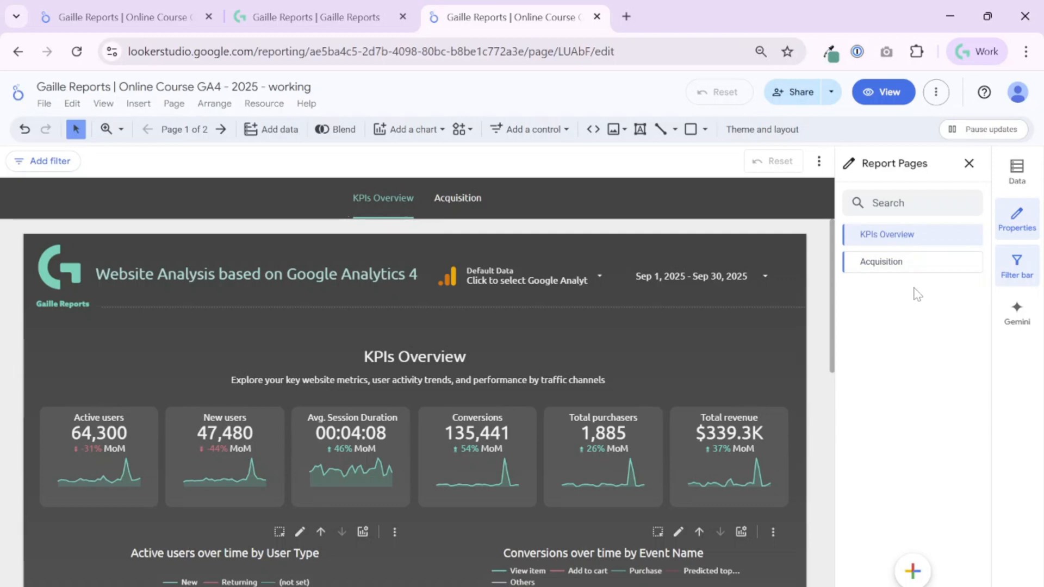
- Add a trial blank page and delete it, leaving a divider below KPIs Overview
left_click(895, 267)
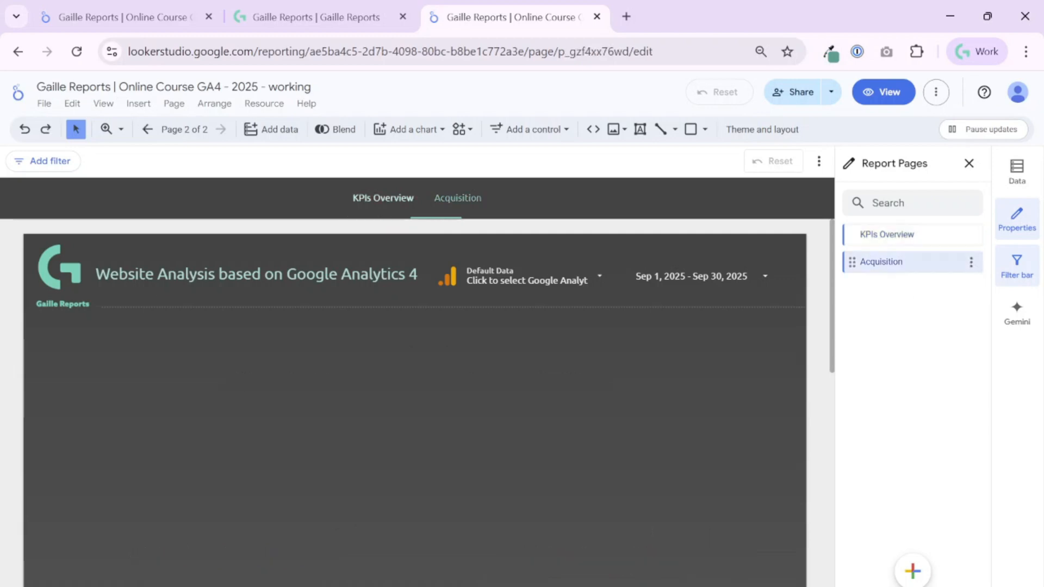
left_click(898, 240)
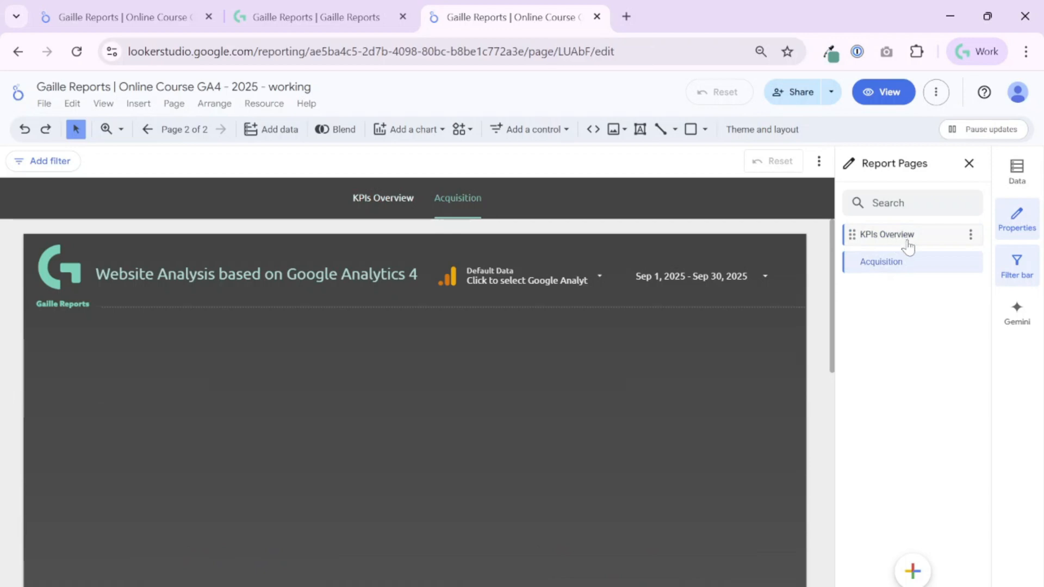
left_click(916, 570)
left_click(919, 572)
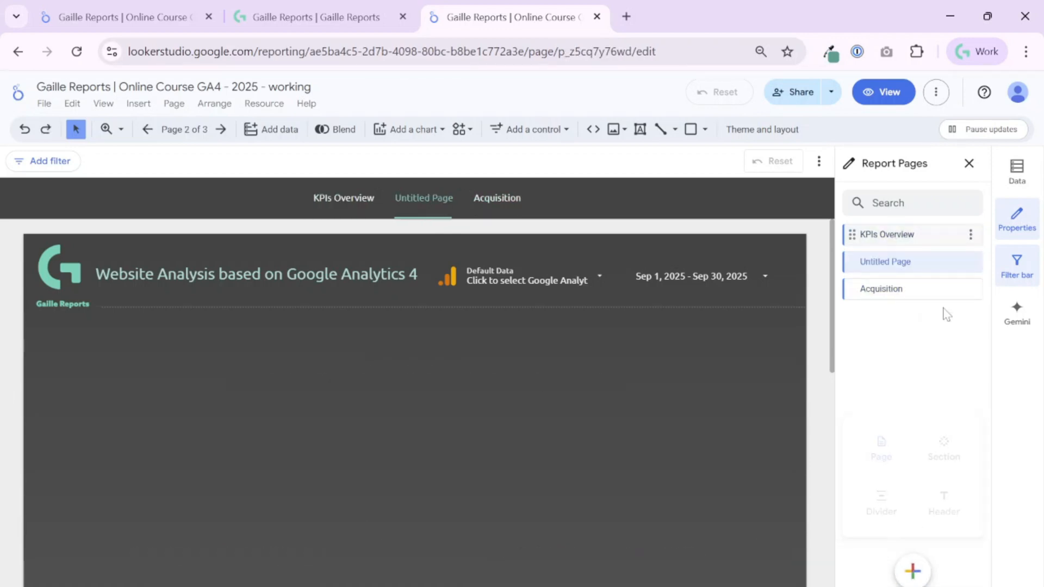
left_click(972, 263)
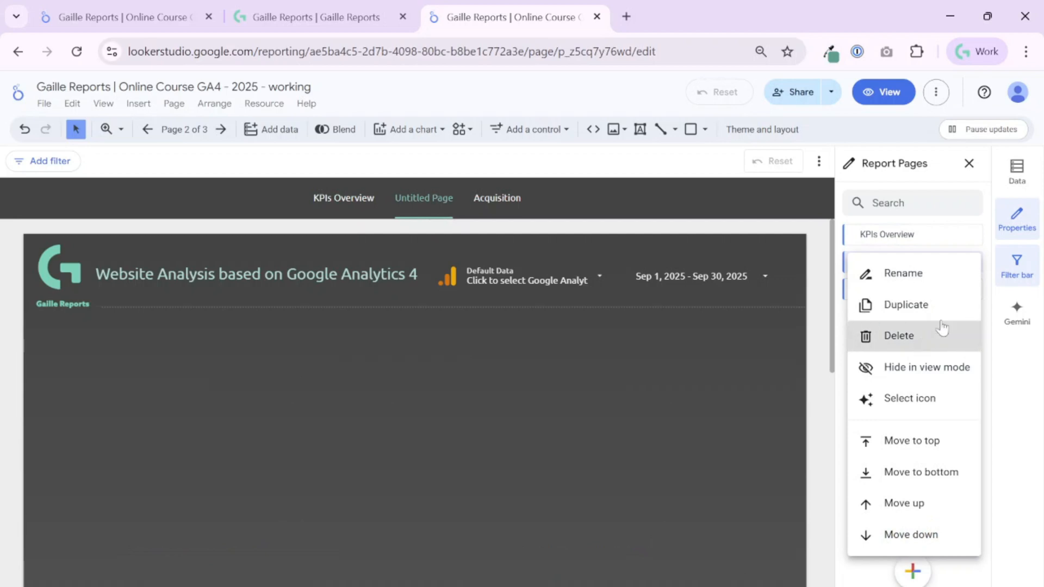
left_click(976, 344)
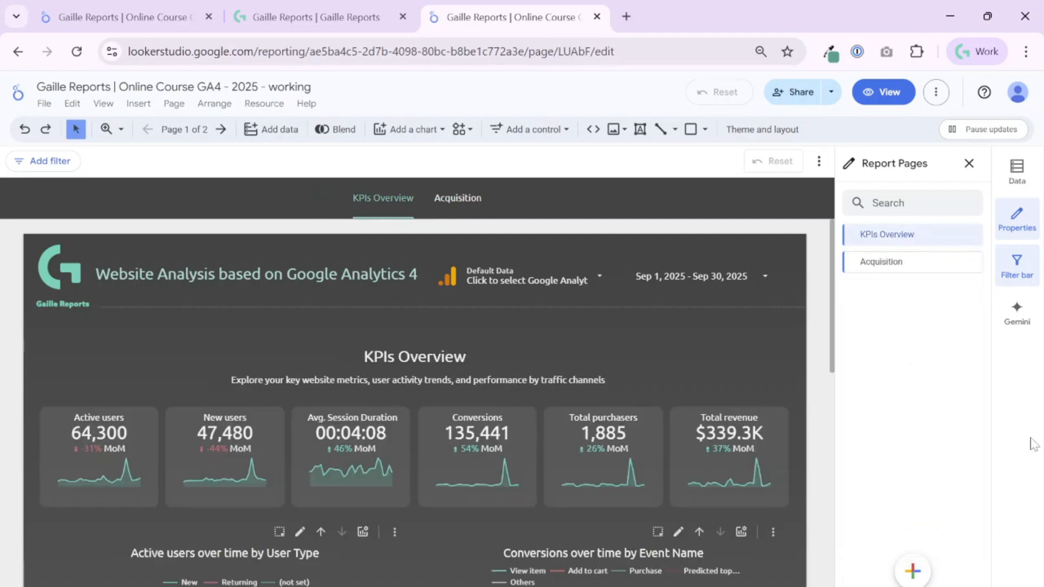
mouse_move(925, 576)
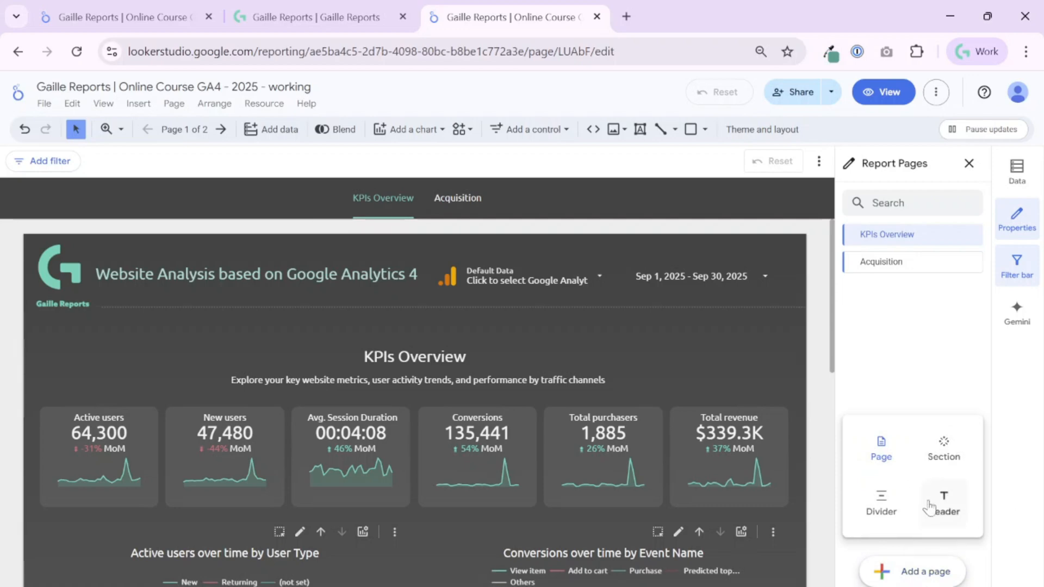
mouse_move(862, 266)
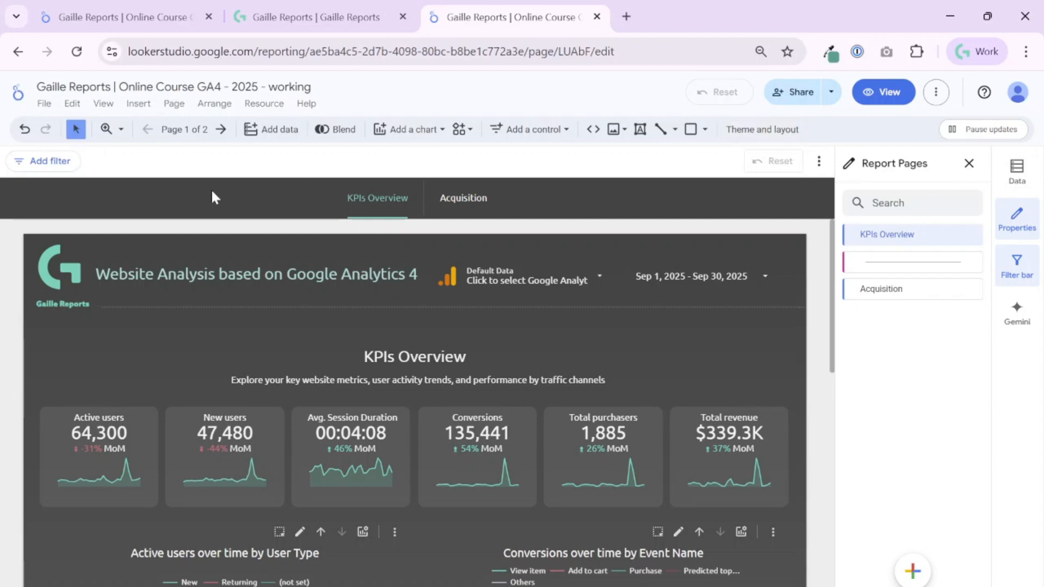
- Change the Navigation type in Theme and layout's Layout settings from Tab to Left
left_click(740, 132)
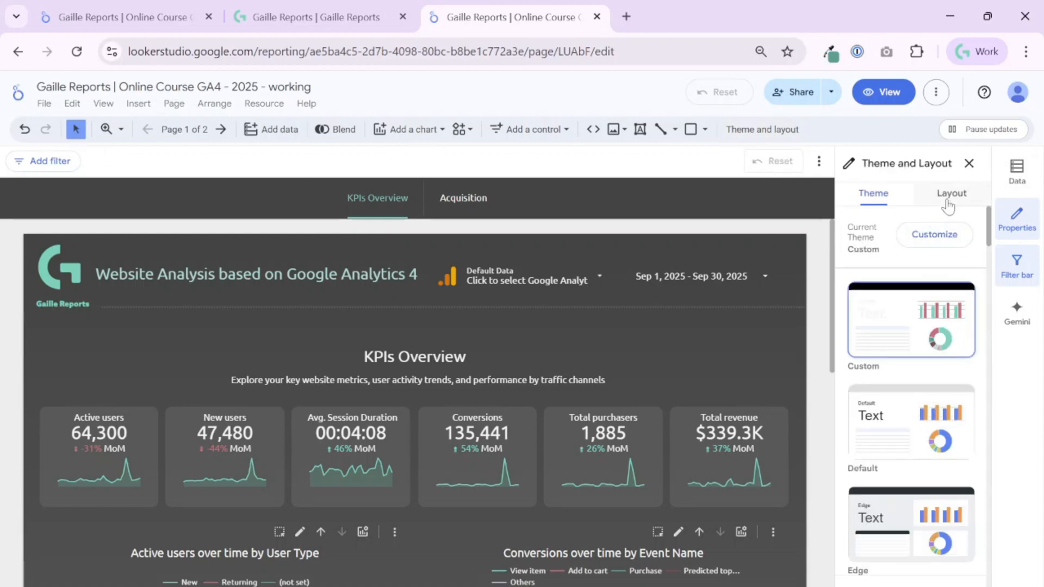
left_click(950, 199)
scroll(918, 374, "down", 2)
scroll(919, 380, "up", 5)
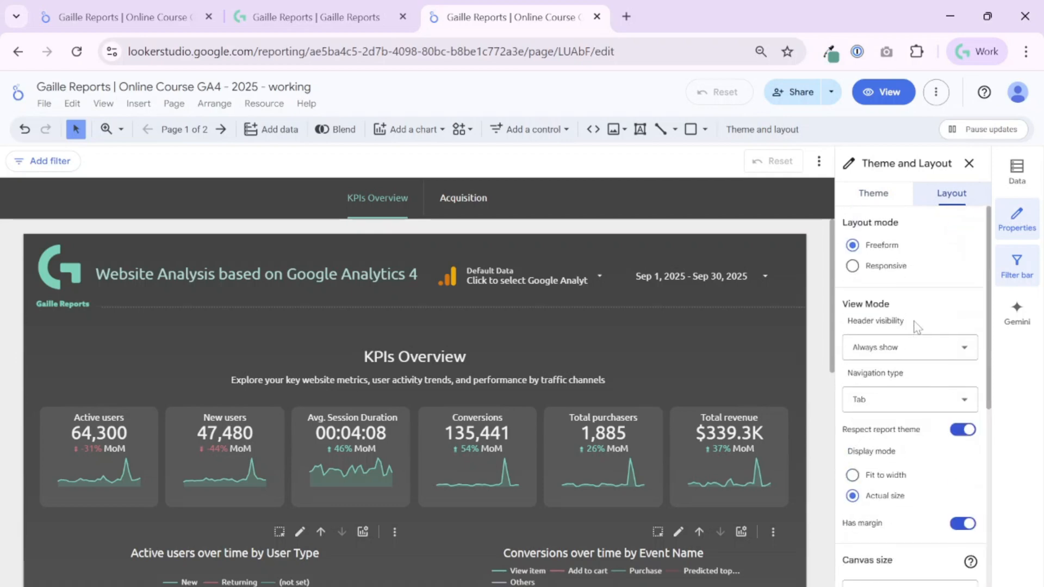
left_click(917, 401)
left_click(902, 437)
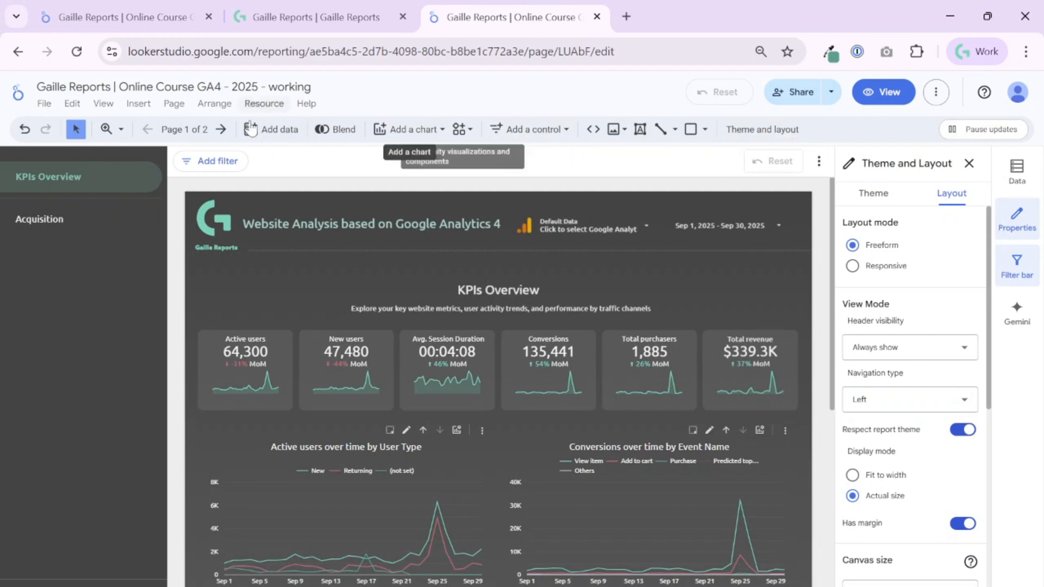
left_click(184, 129)
- Add a new section to the page list and name it 'PPC Traffic'
left_click(906, 574)
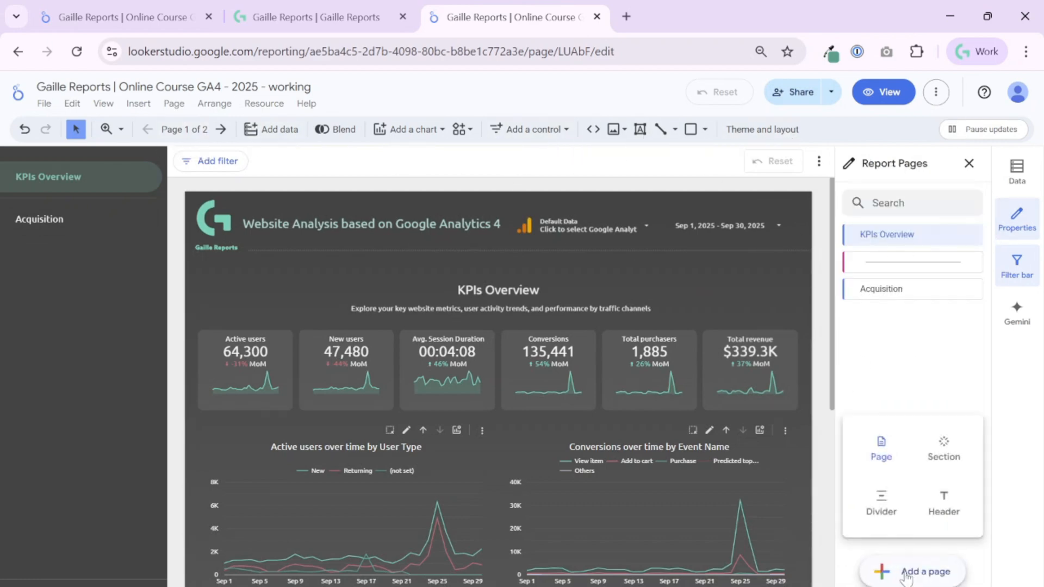
left_click(944, 454)
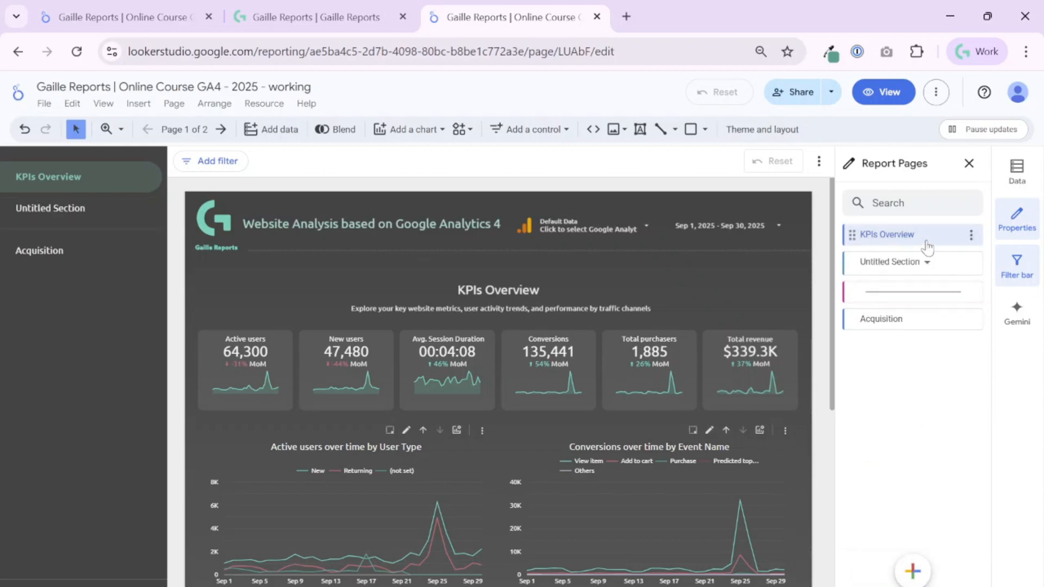
left_click(921, 266)
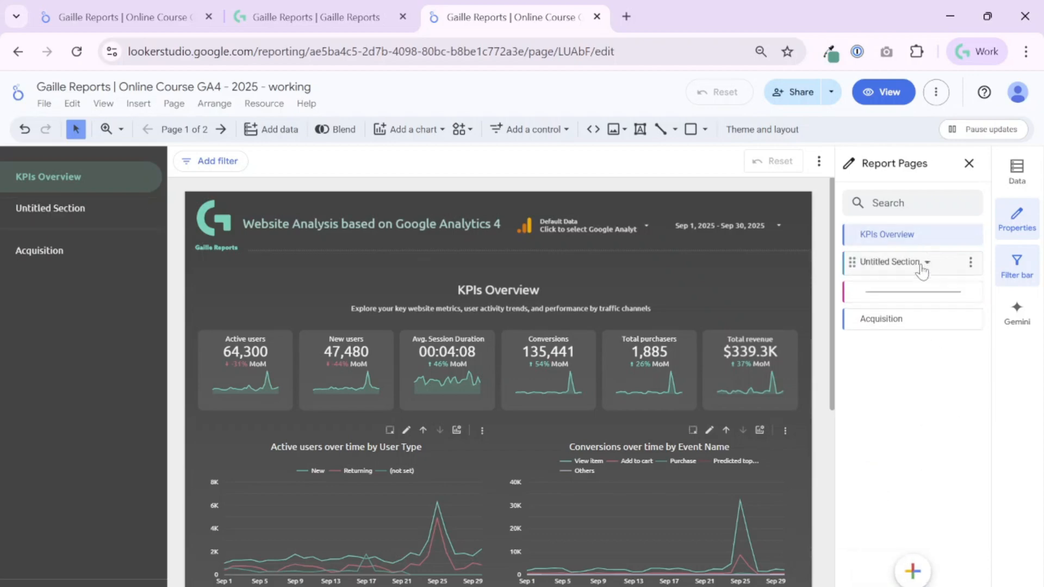
left_click(971, 262)
left_click(914, 273)
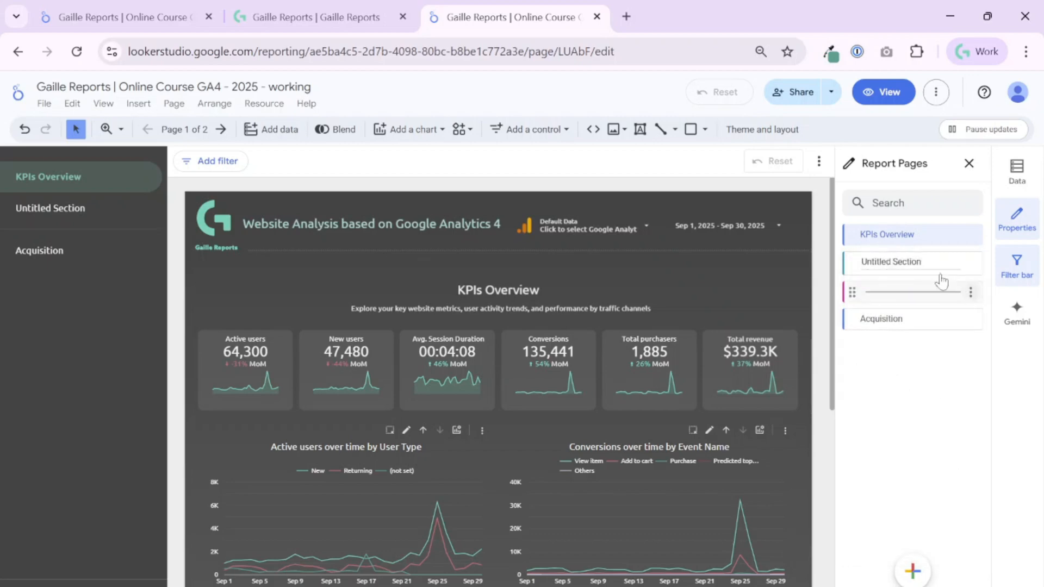
key("ctrl+a")
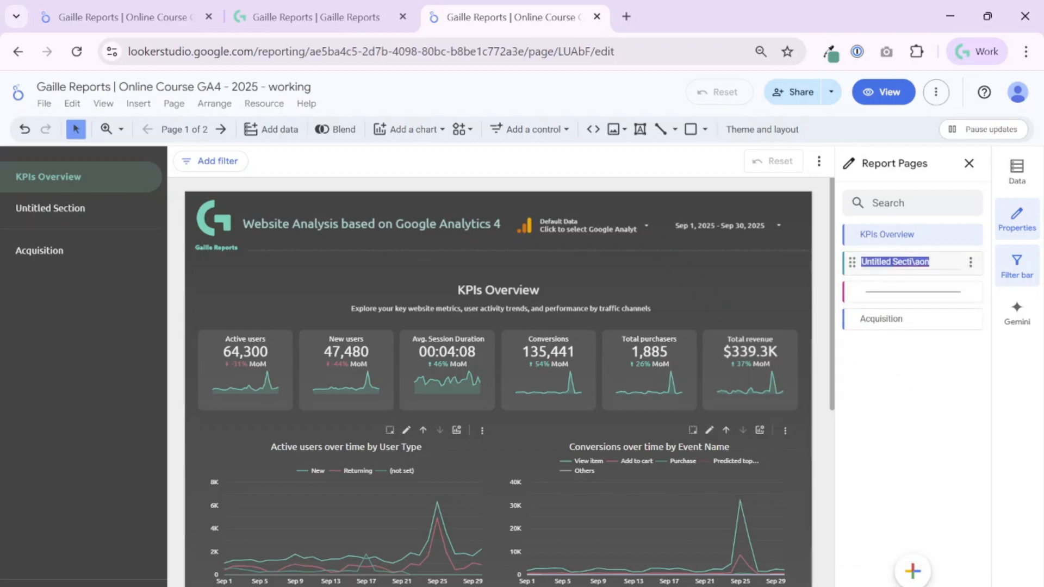
type("PPC Tra")
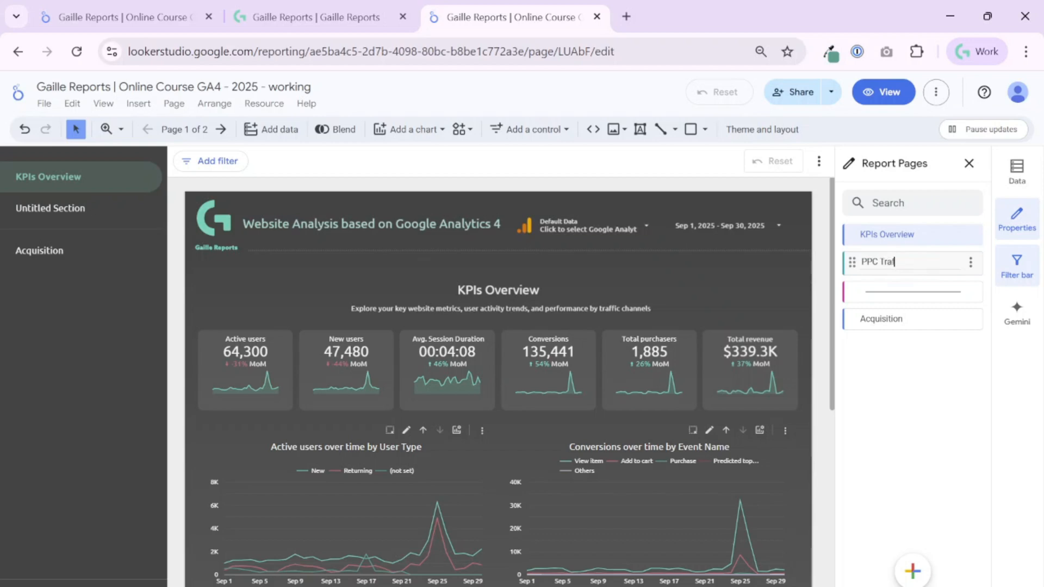
type("ffic")
key("Return")
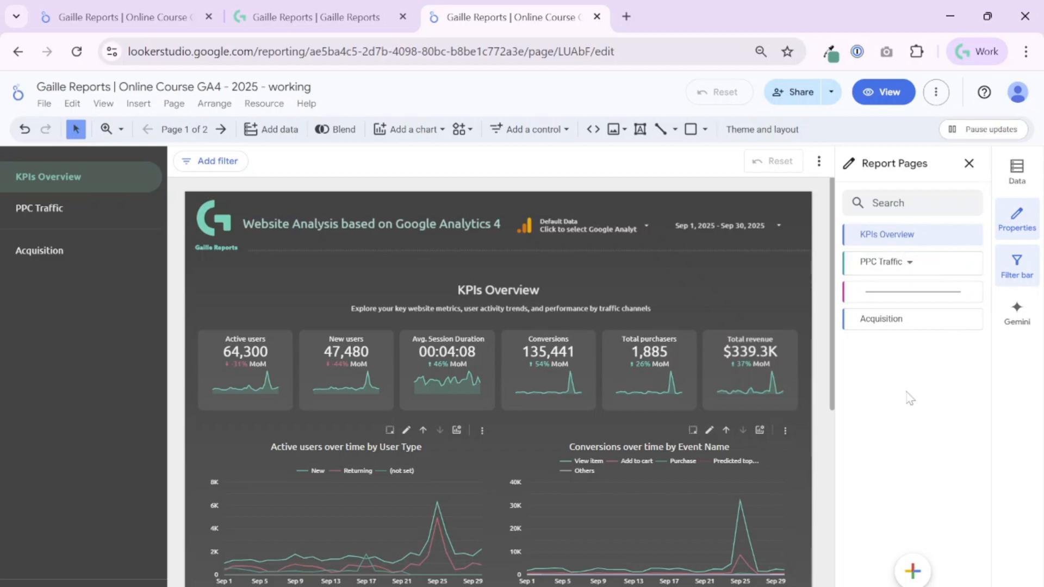
- Drag the Acquisition page under PPC Traffic, checking it in the left navigation
left_click_drag(867, 319, 886, 291)
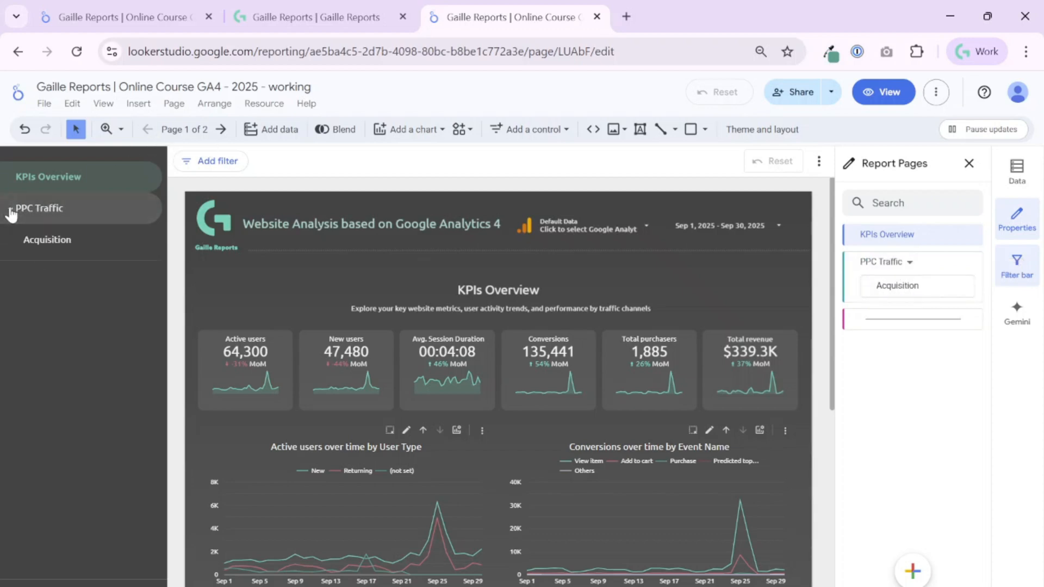
left_click(11, 215)
left_click(11, 215)
left_click(916, 584)
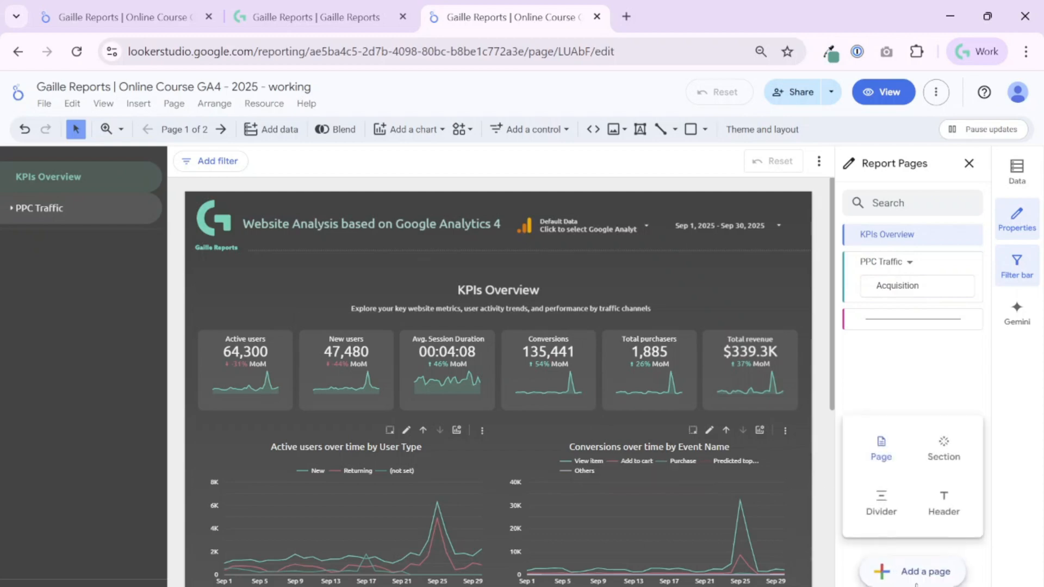
- Add a header above KPIs Overview, initially named 'Traffic Report'
left_click(956, 524)
left_click_drag(855, 263, 860, 232)
double_click(875, 234)
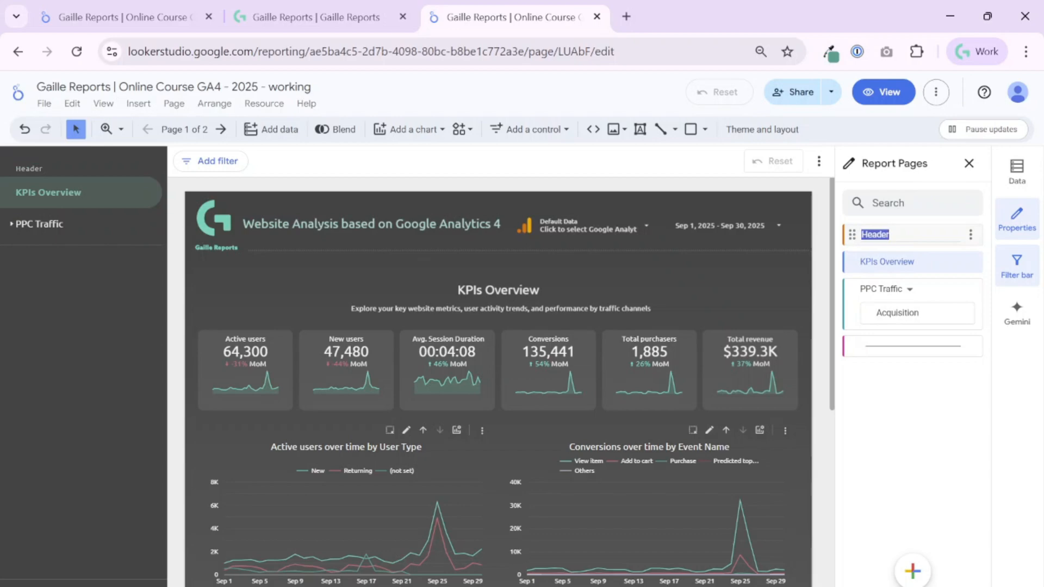
type("Traffic Report")
key("Return")
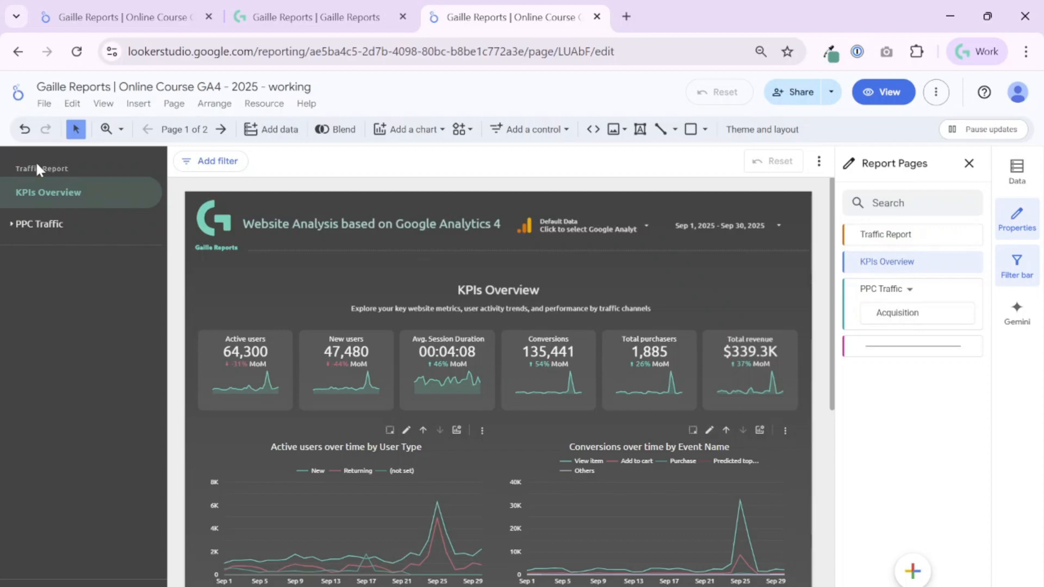
- Copy 'Your Site in Action' from the finished report and paste it as the header name
left_click(152, 22)
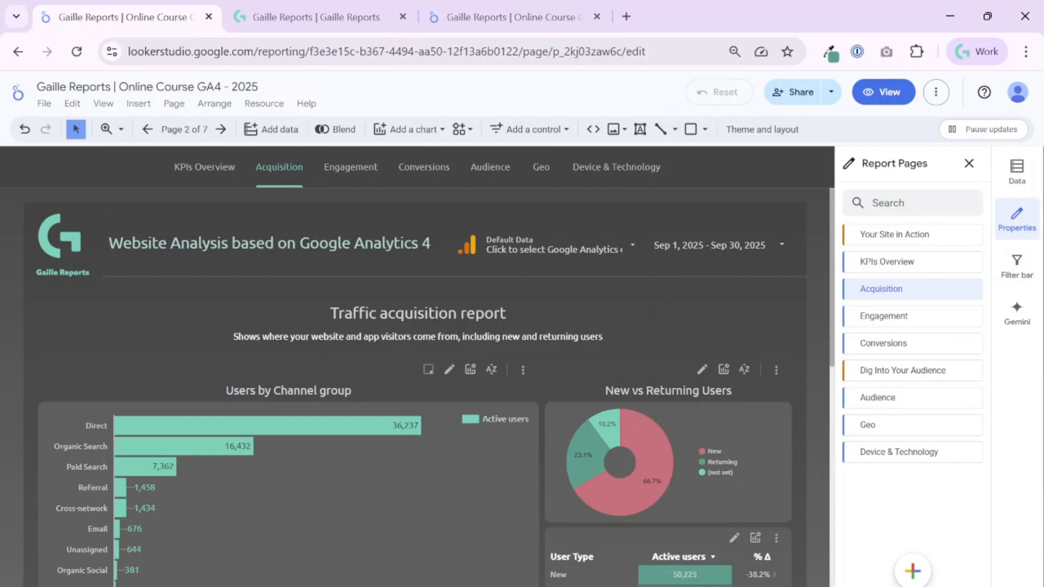
left_click_drag(929, 234, 861, 235)
key("ctrl+c")
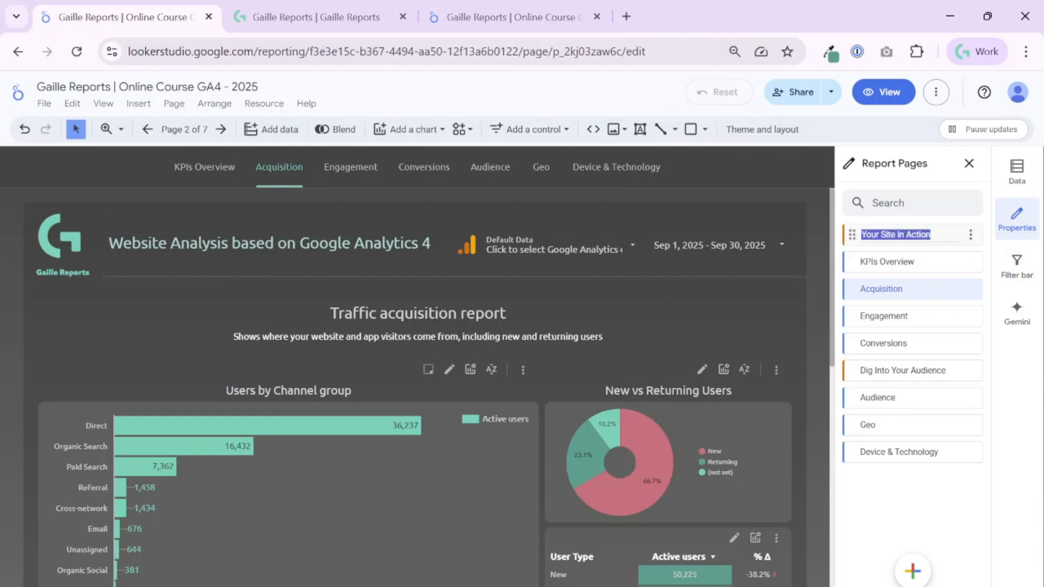
left_click(563, 14)
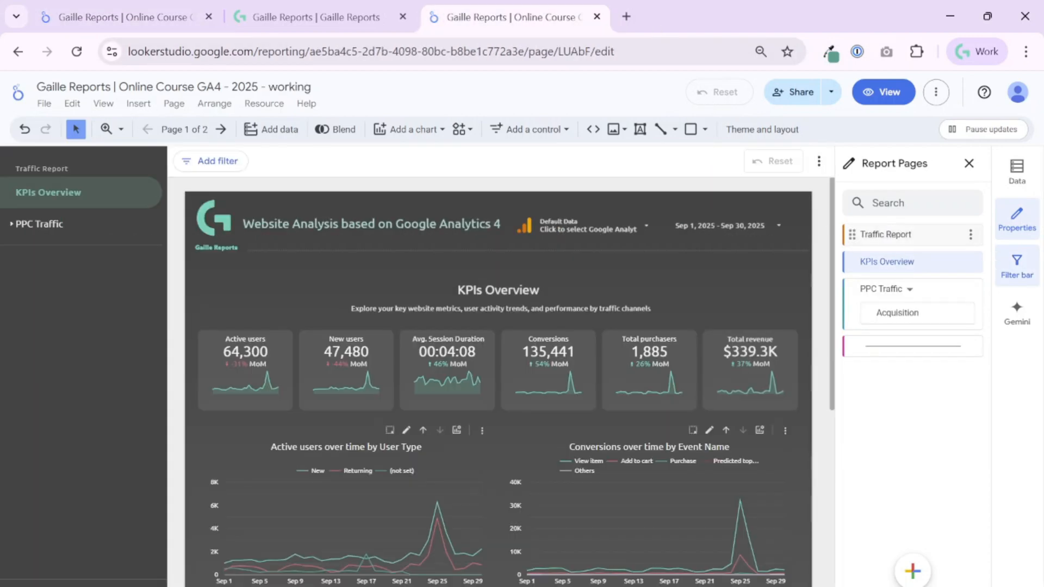
double_click(913, 234)
key("ctrl+a")
key("ctrl+v")
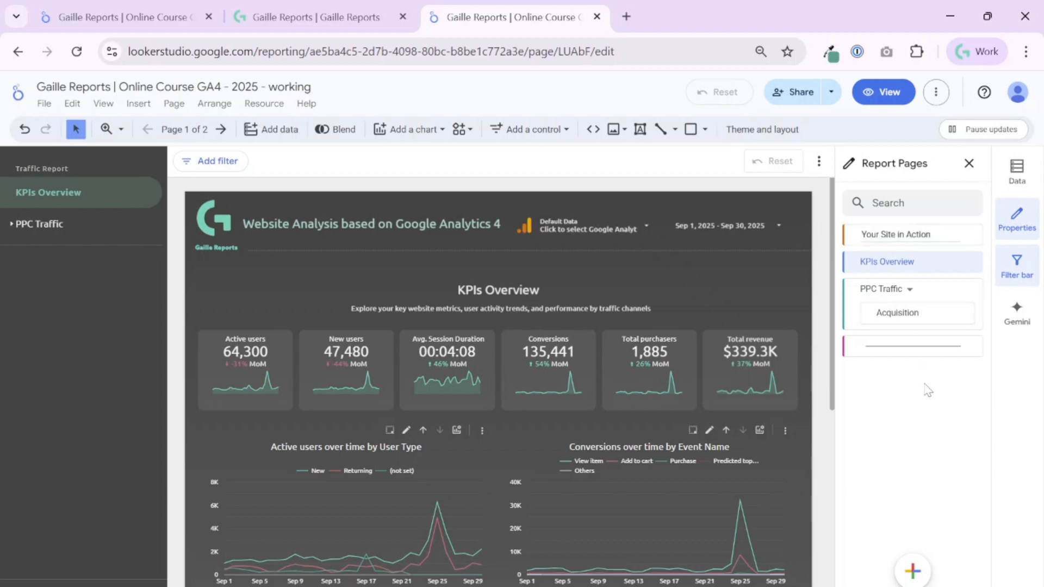
key("Return")
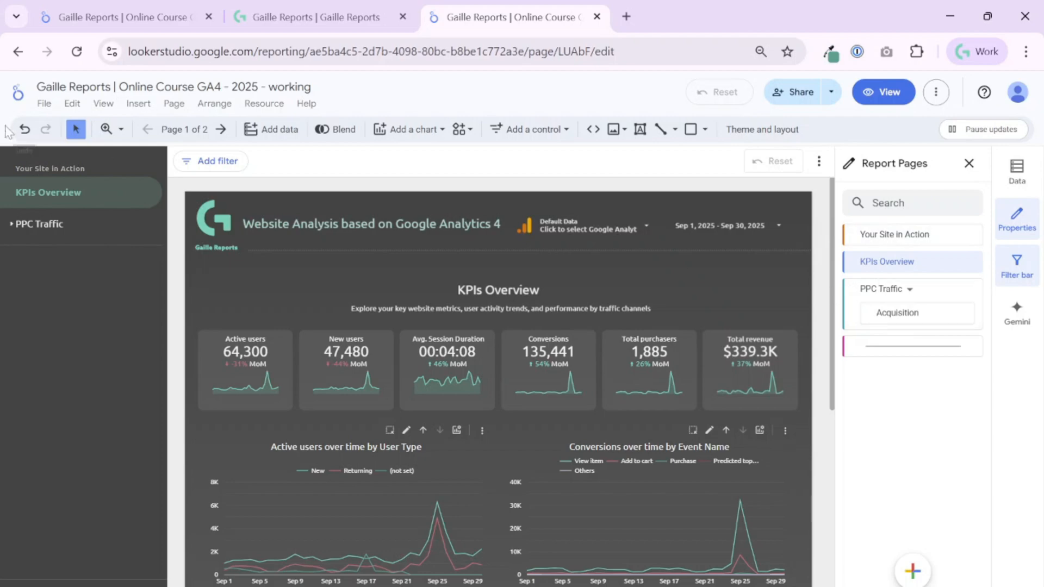
- Delete the divider, move Acquisition out of PPC Traffic, and delete the PPC Traffic section
left_click(11, 225)
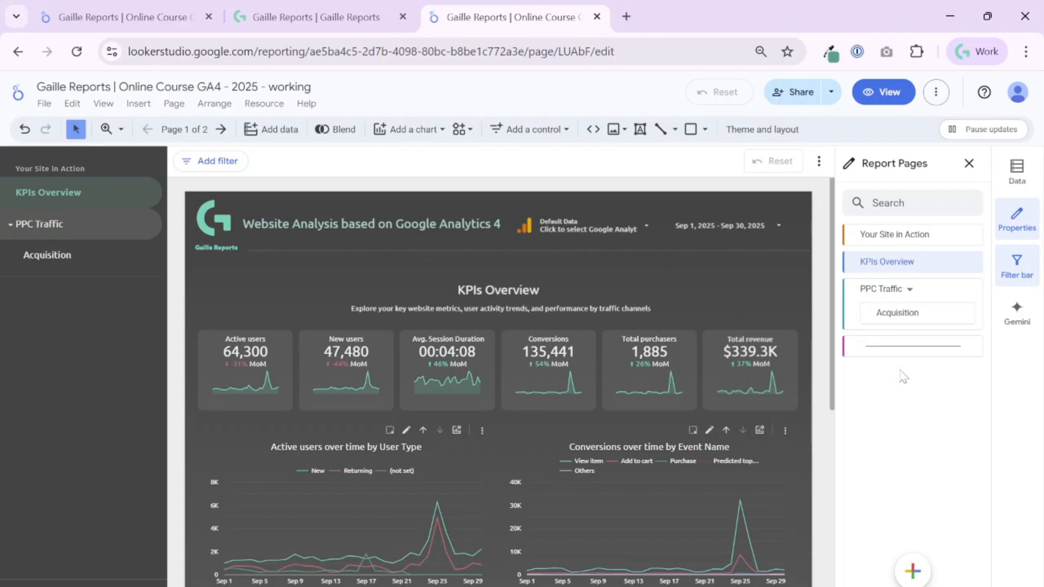
left_click(971, 350)
left_click(932, 357)
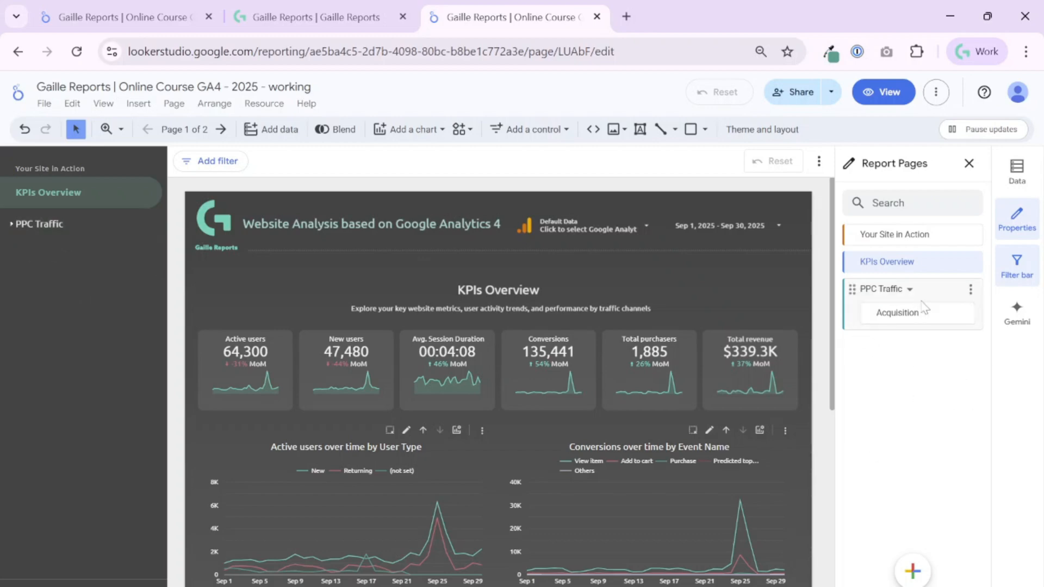
left_click_drag(868, 306, 870, 283)
left_click(964, 317)
left_click(932, 358)
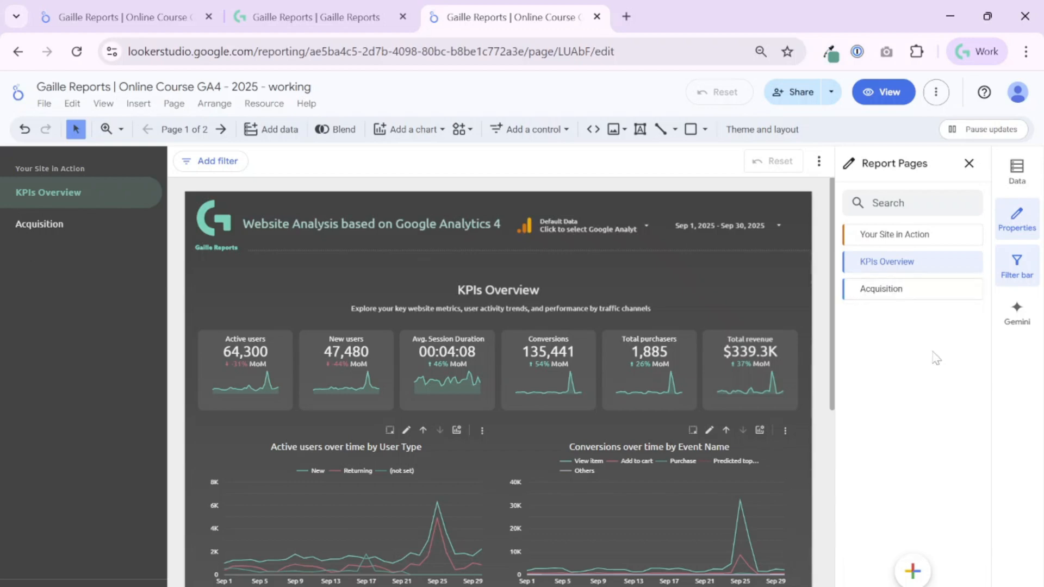
left_click(969, 263)
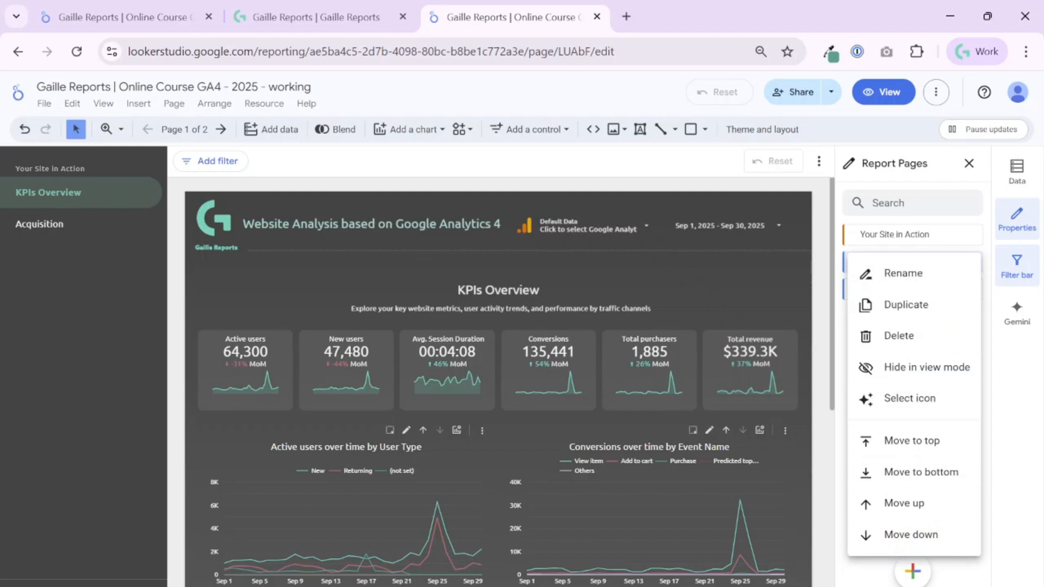
- Give the KPIs Overview page the eye (Visibility) icon
left_click(1022, 489)
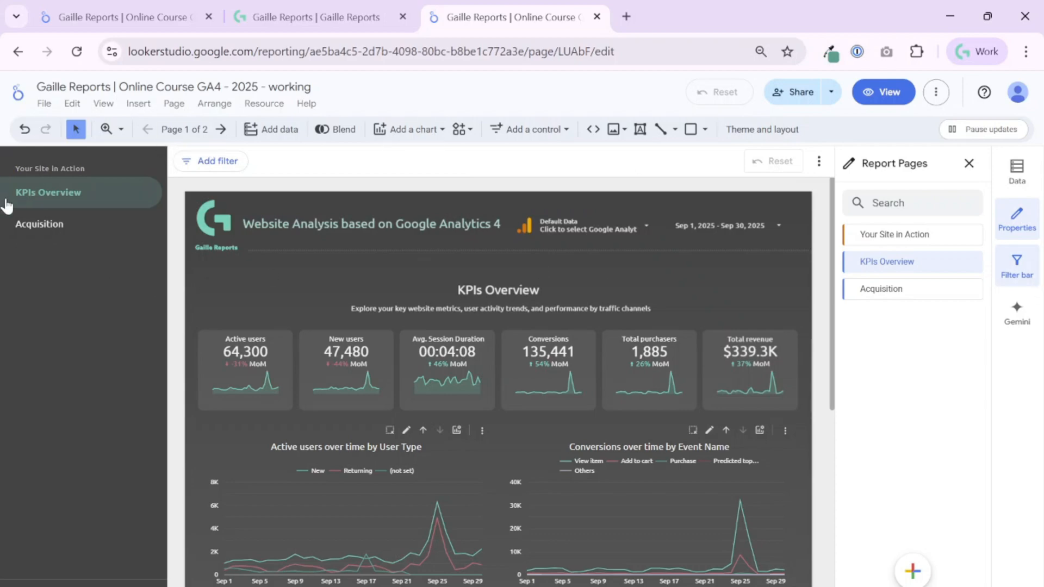
left_click(973, 262)
left_click(941, 399)
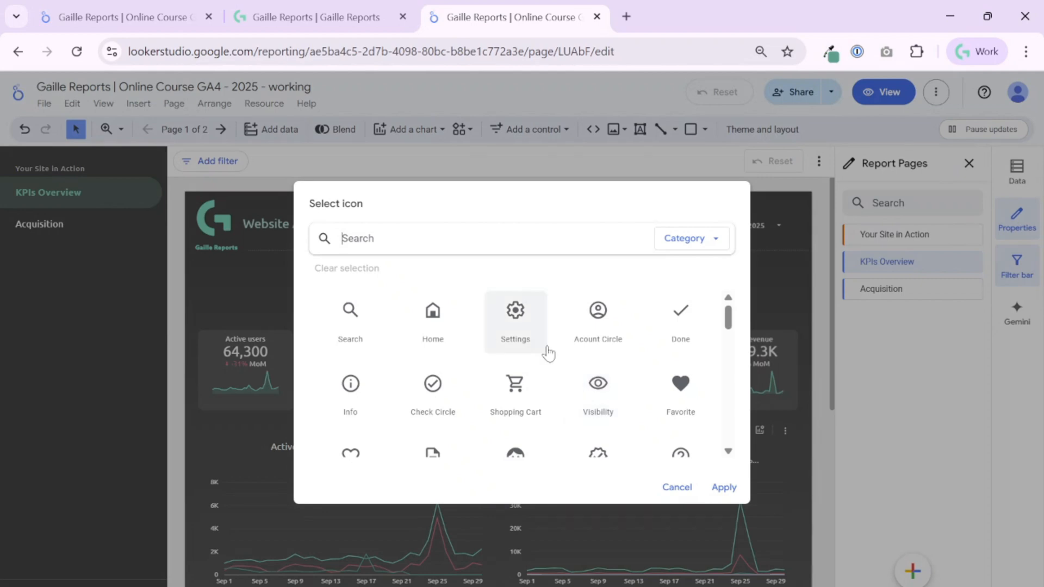
left_click(609, 399)
left_click(722, 486)
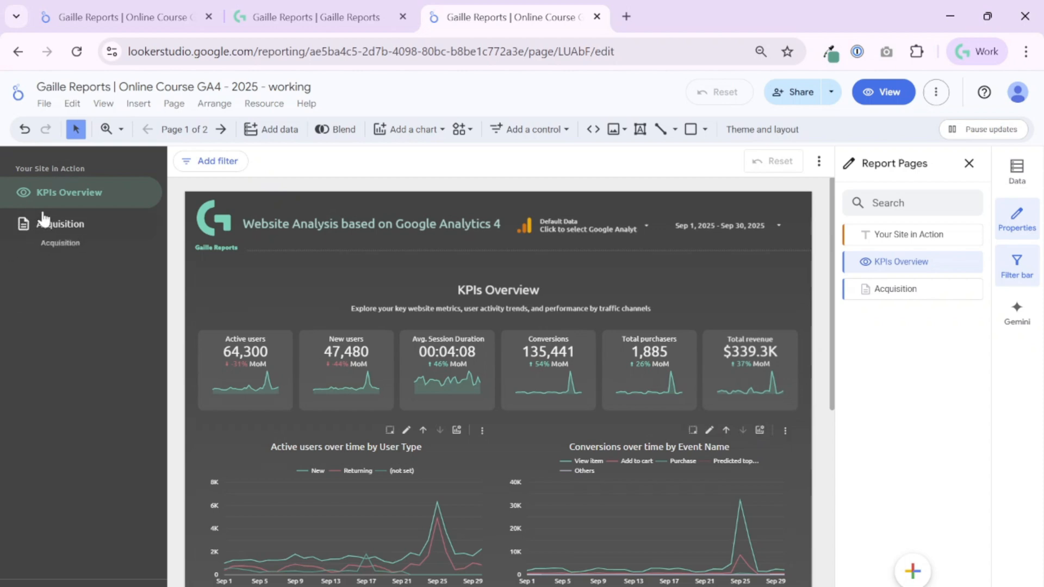
- Give the Acquisition page the heart (Favorite) icon
left_click(972, 289)
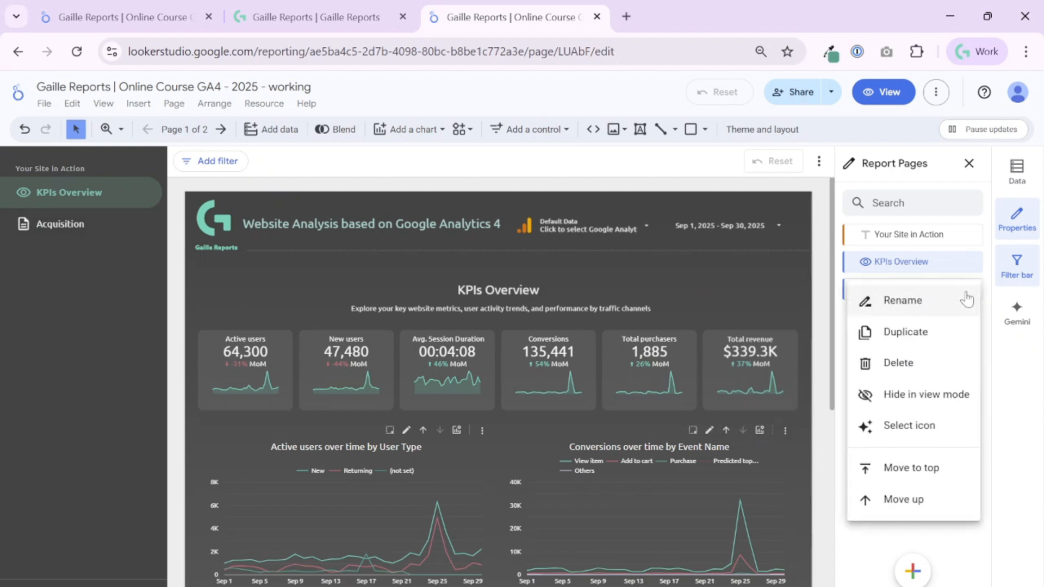
left_click(935, 430)
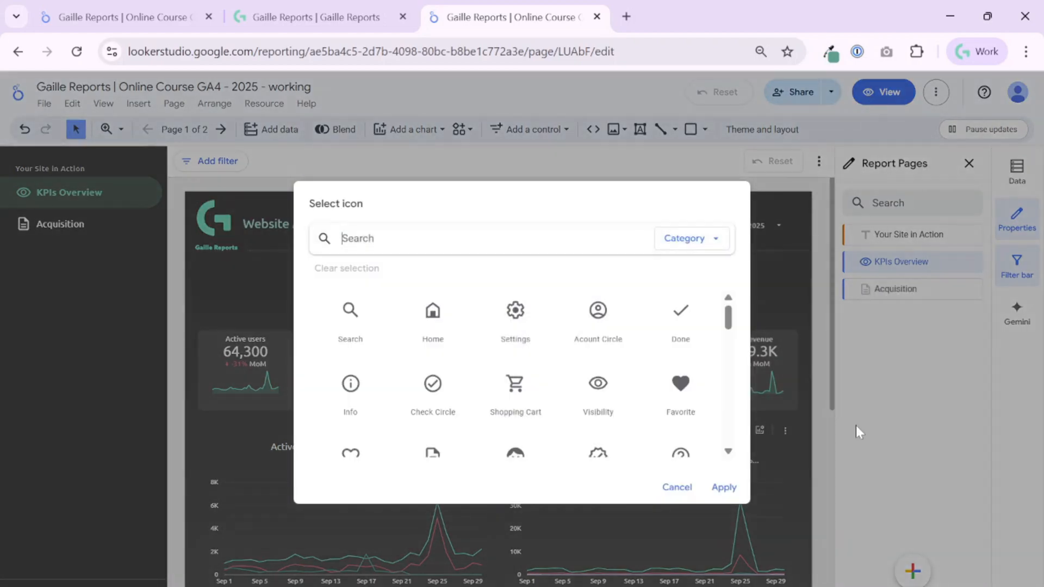
left_click(686, 399)
left_click(723, 488)
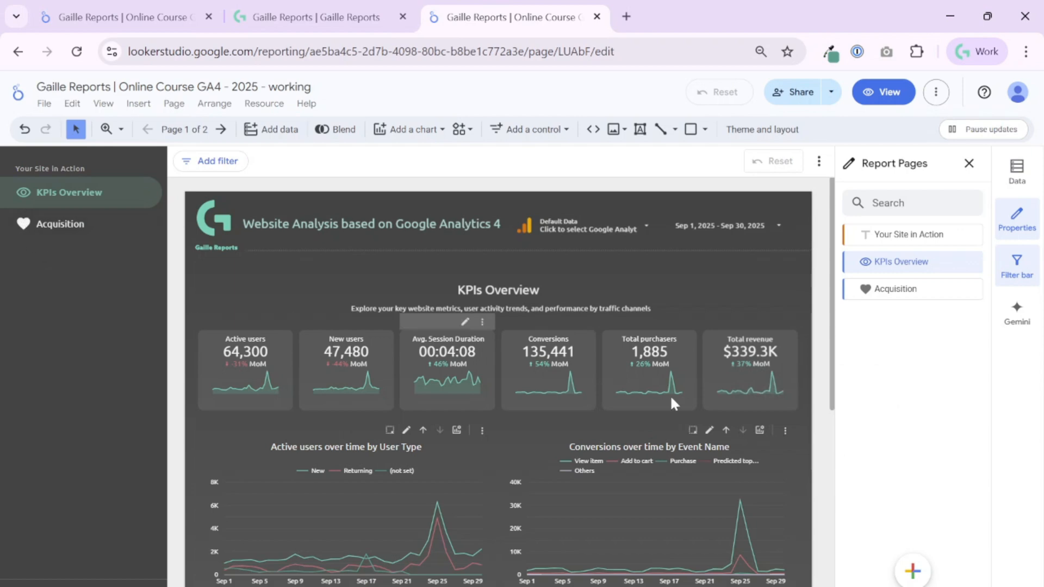
- Set the report's page navigation type to Tab in the Layout settings, then return to Report Pages
left_click(770, 131)
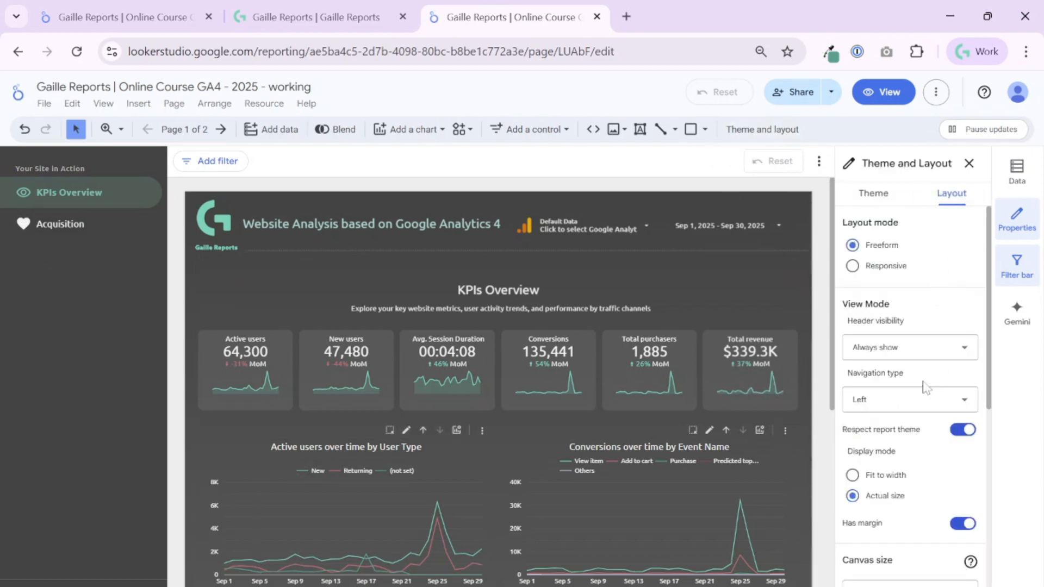
left_click(926, 401)
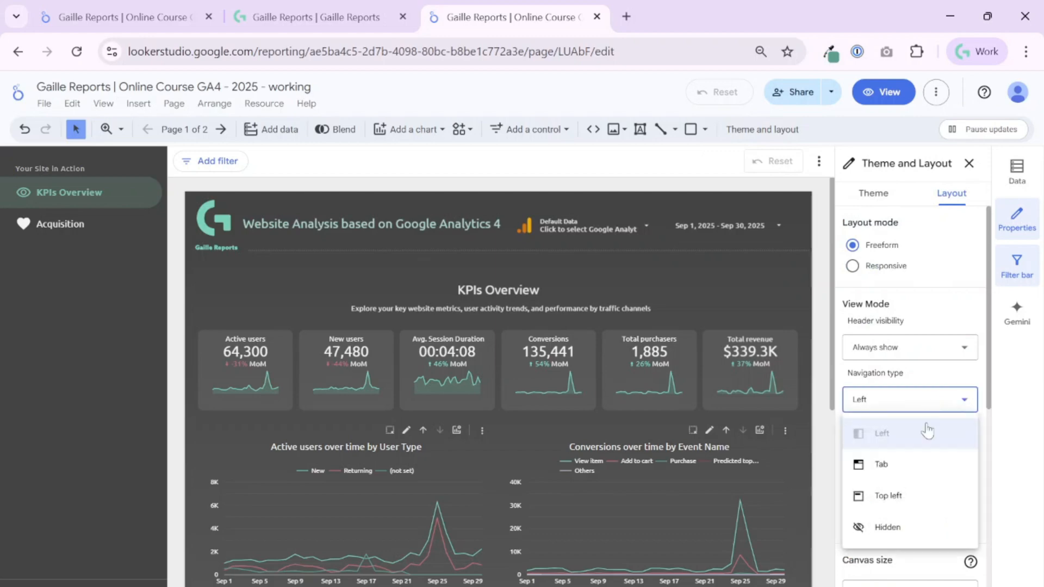
left_click(932, 477)
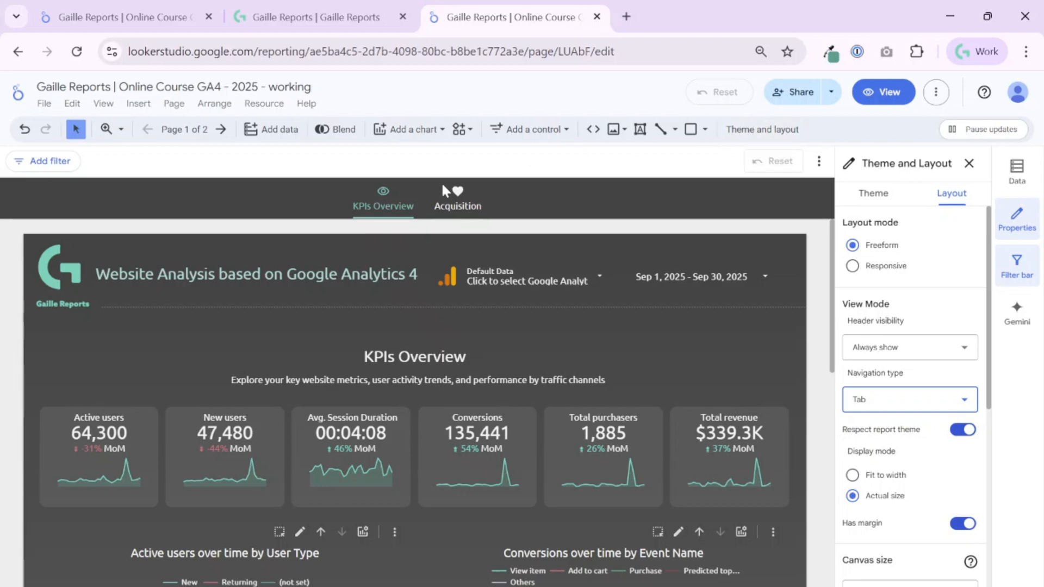
left_click(190, 131)
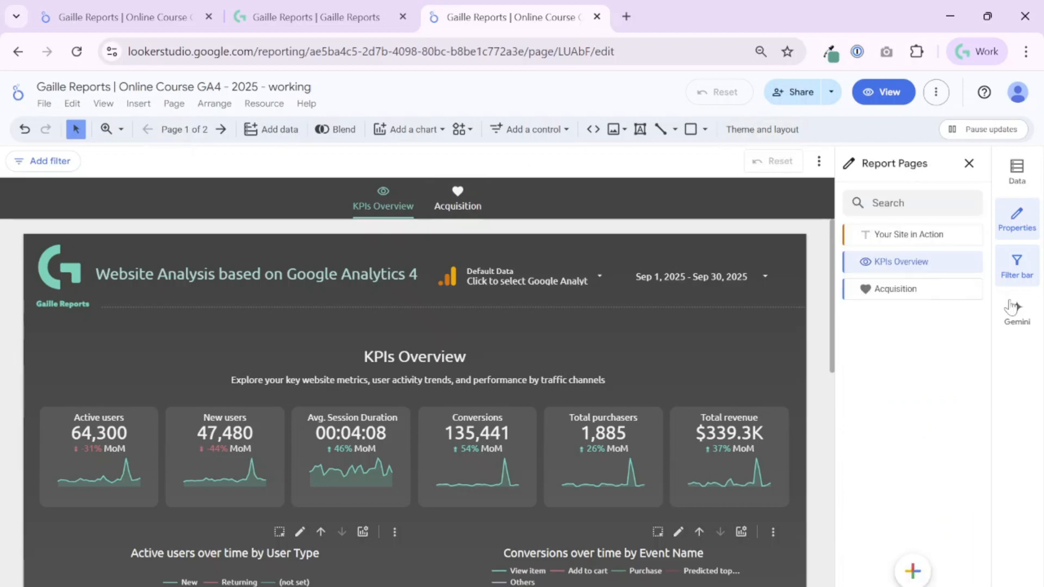
- Move KPIs Overview to the top, then drag it back below Your Site in Action
left_click(973, 263)
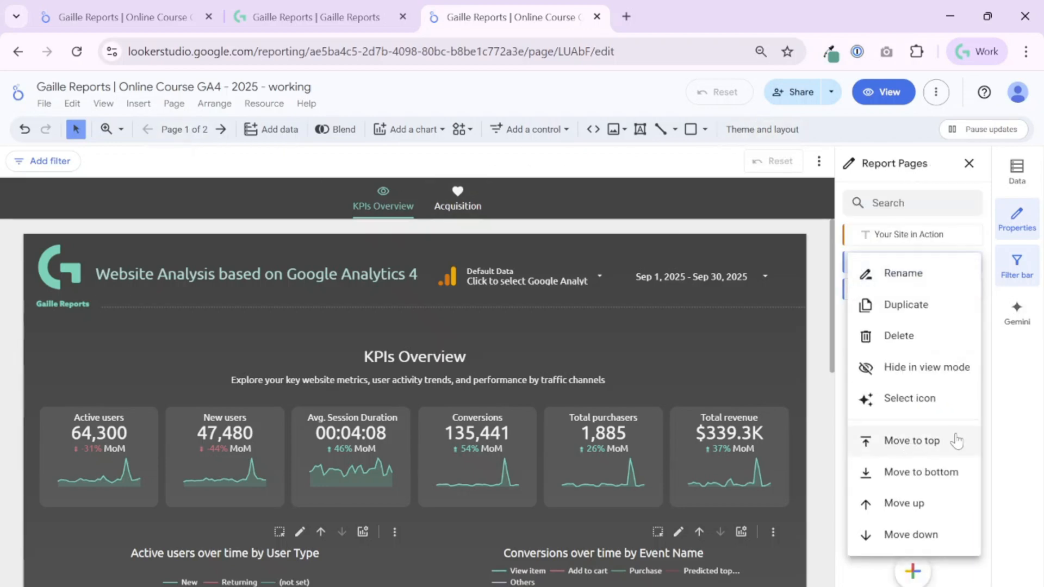
left_click(942, 451)
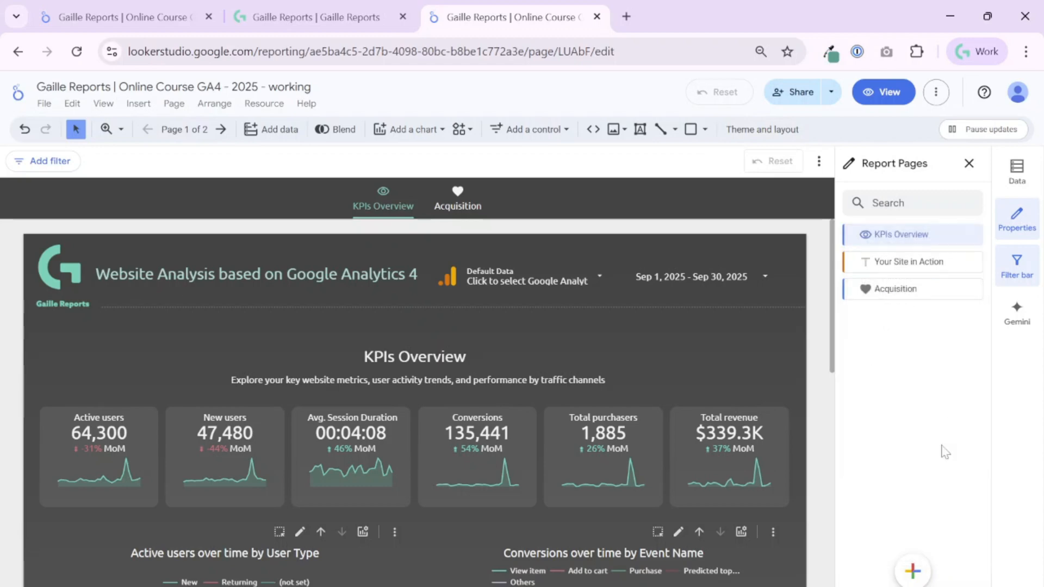
left_click(968, 271)
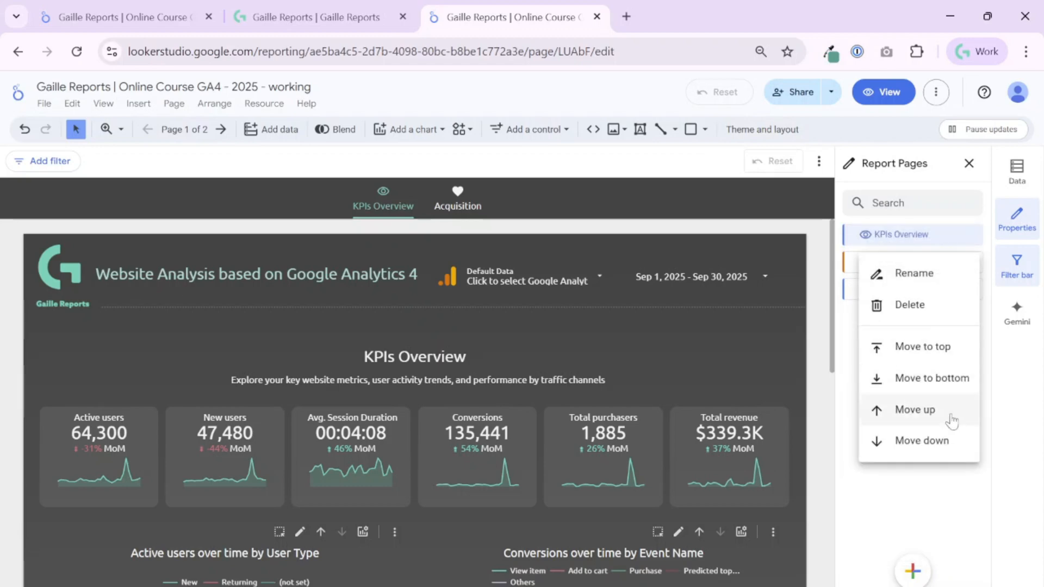
left_click(949, 526)
left_click_drag(860, 241, 864, 264)
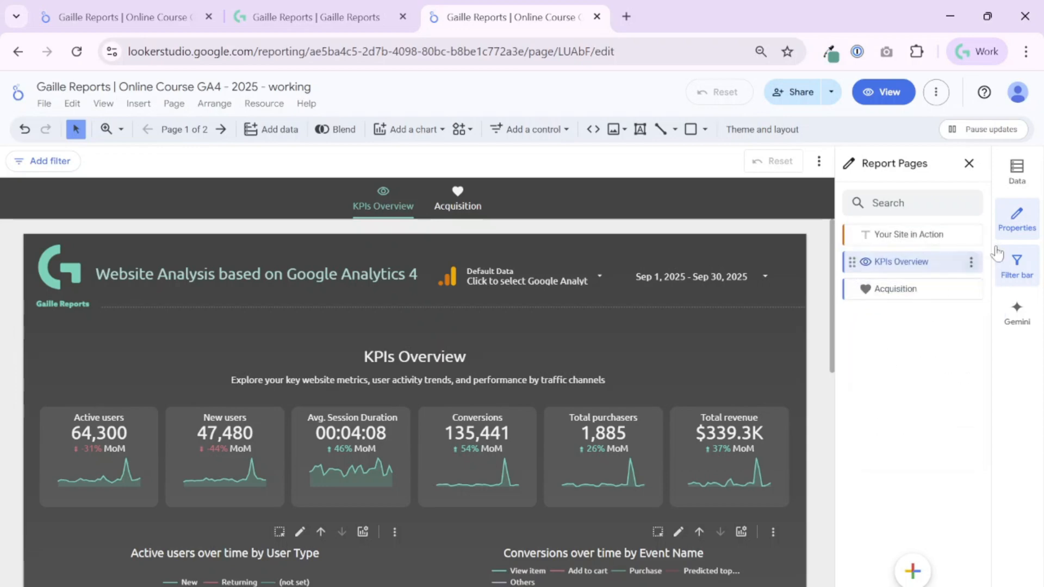
- Clear the eye icon from KPIs Overview and the heart icon from Acquisition
left_click(974, 262)
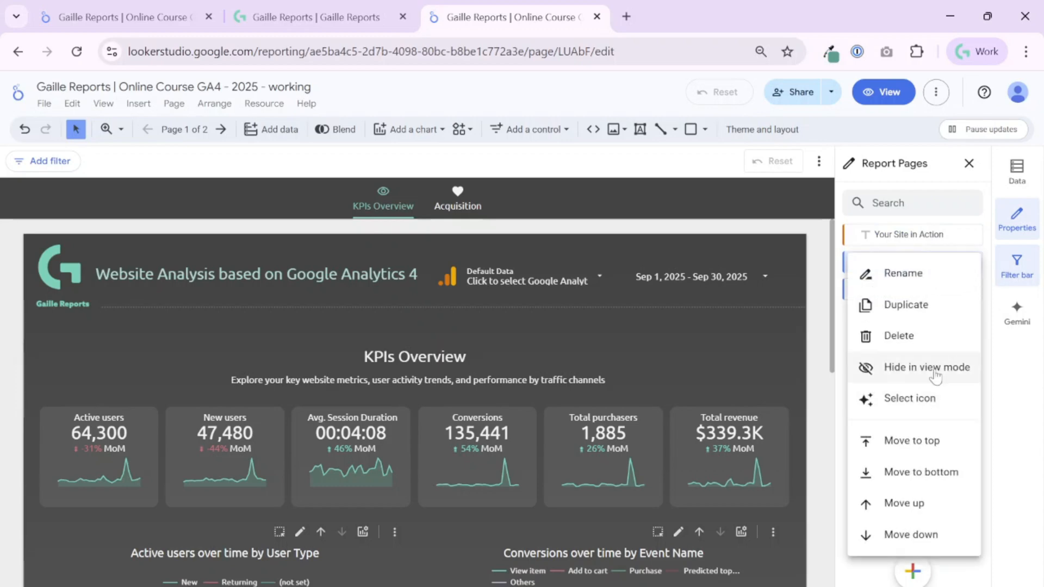
left_click(935, 405)
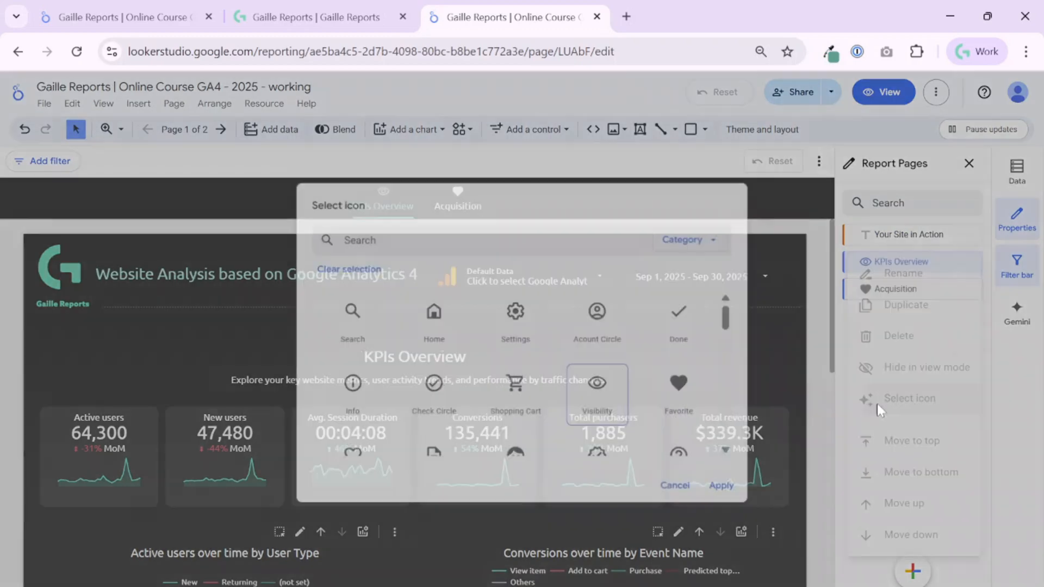
left_click(362, 267)
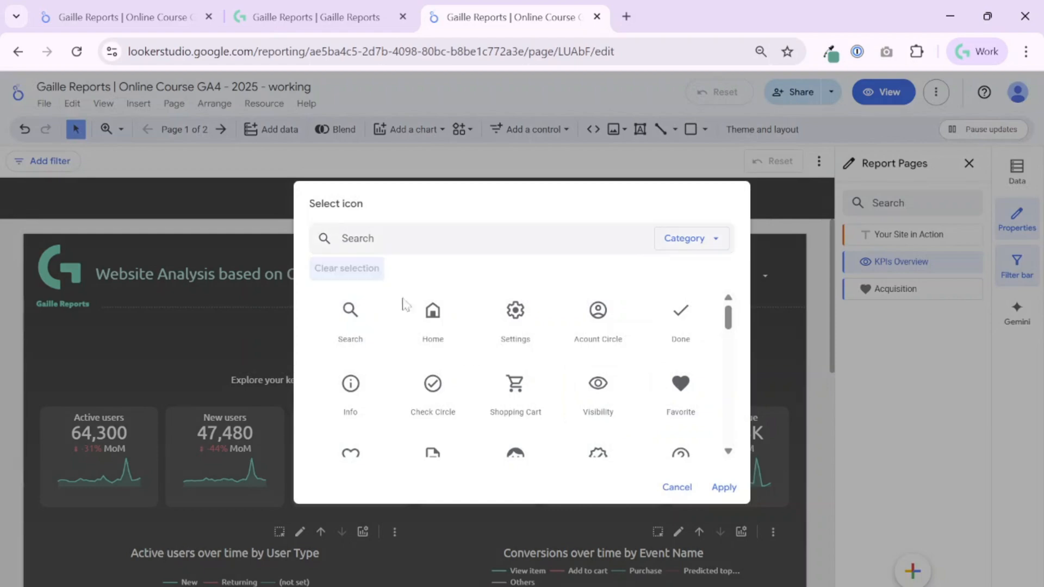
left_click(725, 488)
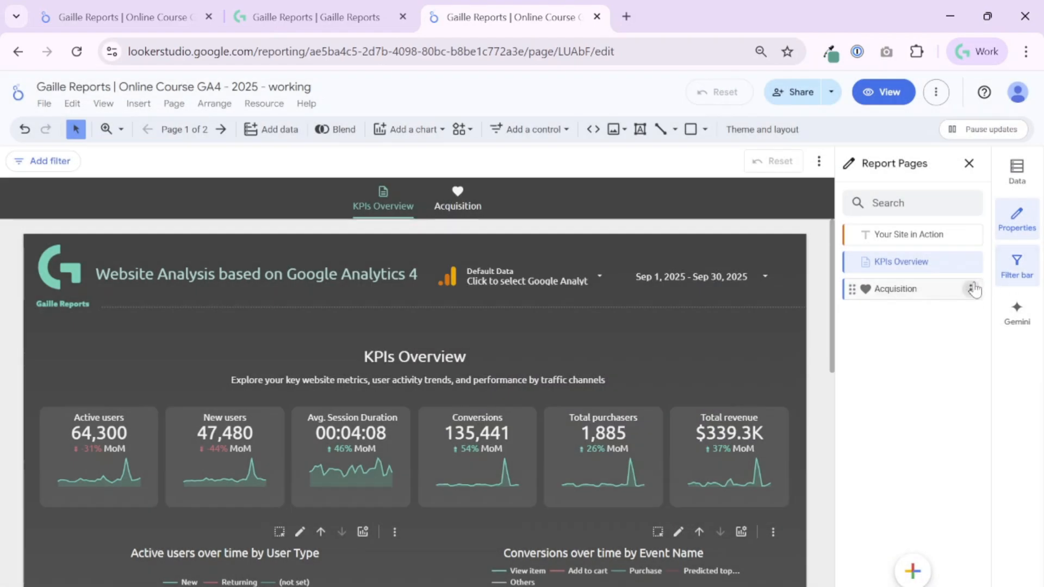
left_click(975, 289)
left_click(929, 438)
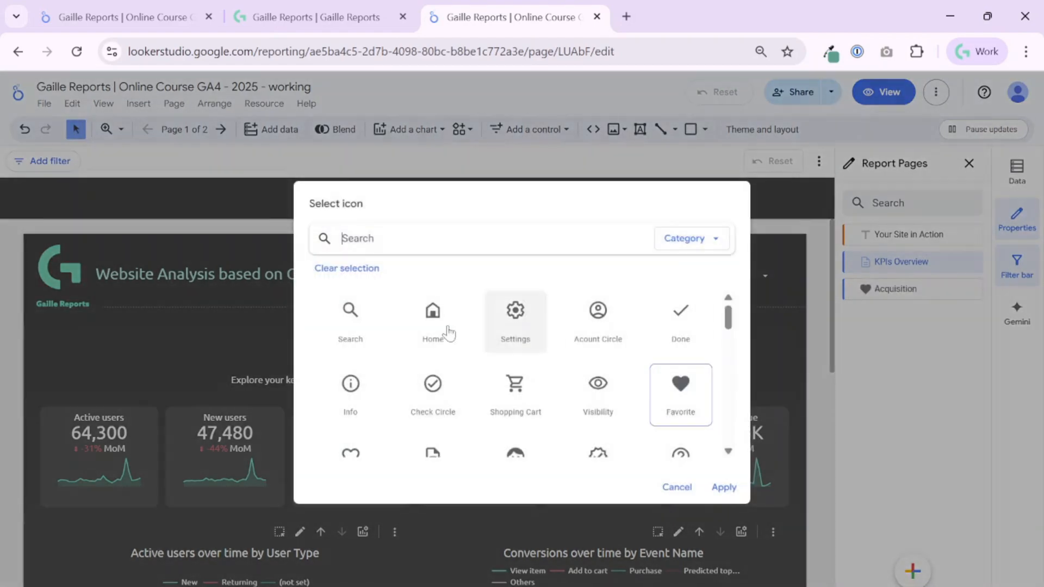
left_click(355, 267)
left_click(724, 487)
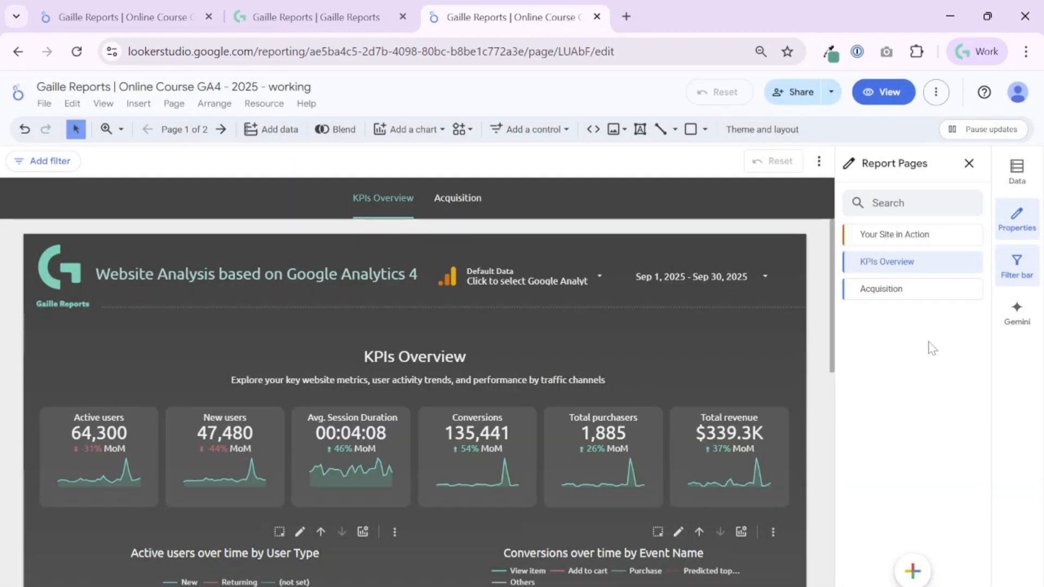
left_click(973, 261)
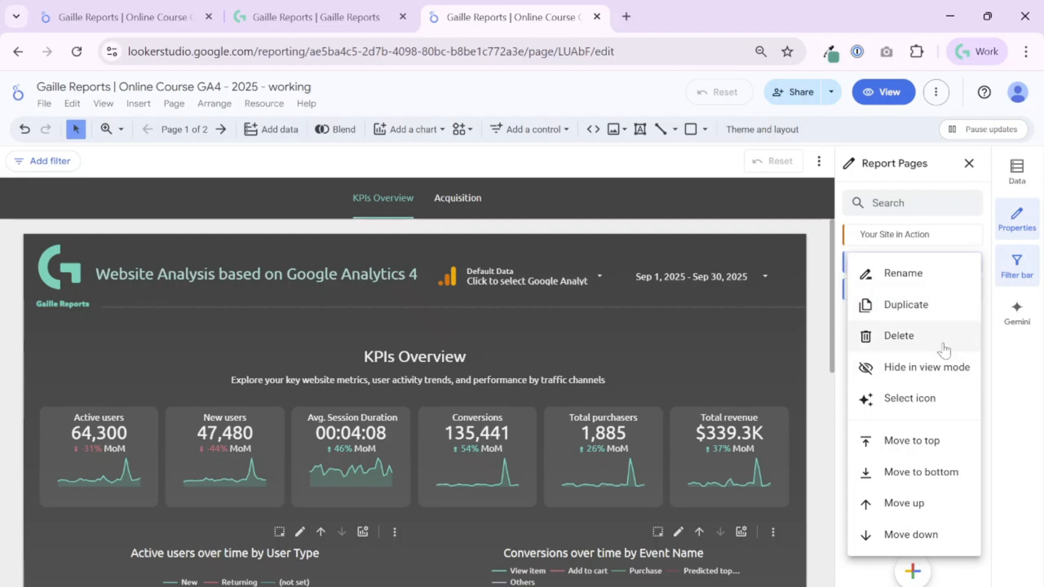
- Preview the report in view mode and check the Acquisition page
left_click(1034, 383)
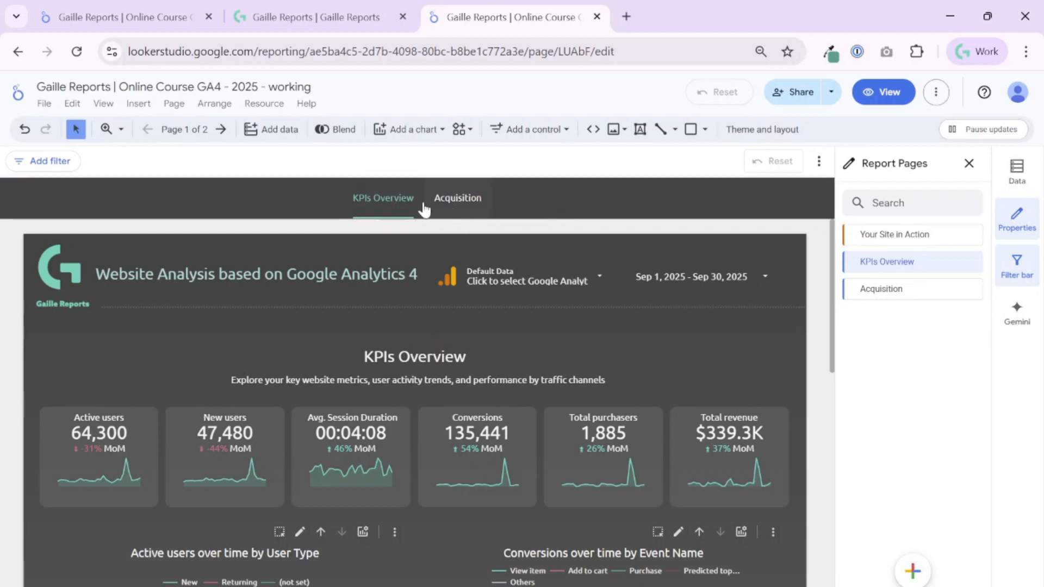
left_click(889, 92)
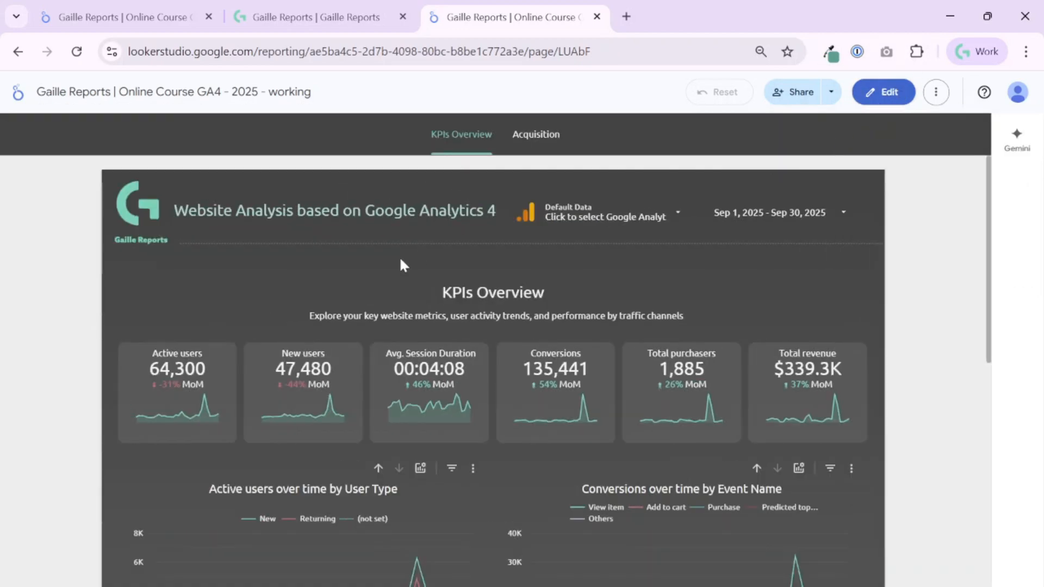
left_click(558, 137)
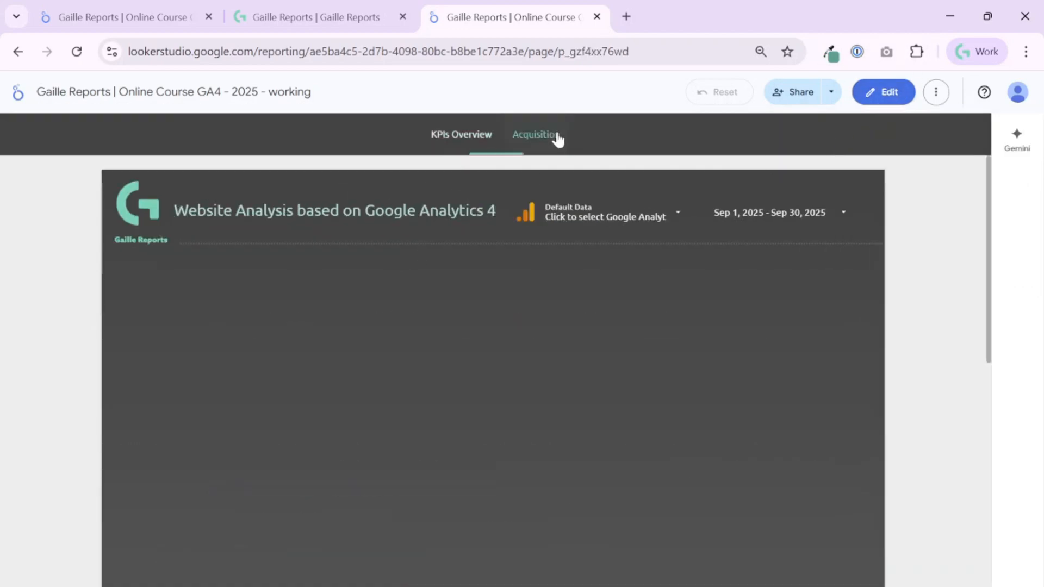
left_click(887, 93)
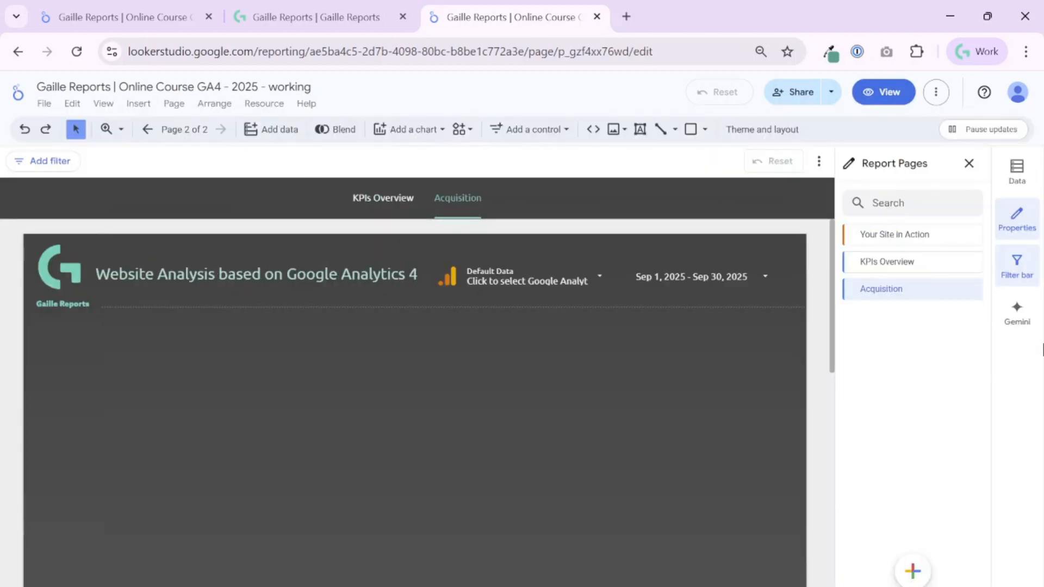
- Hide Acquisition from view mode, preview the result, then set it to show again
left_click(971, 294)
left_click(945, 394)
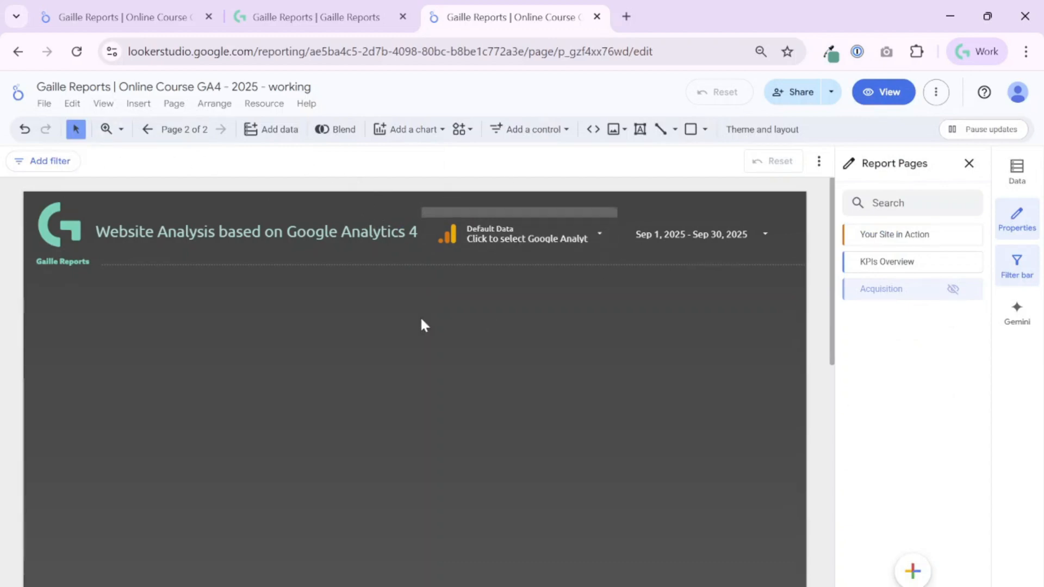
left_click(890, 97)
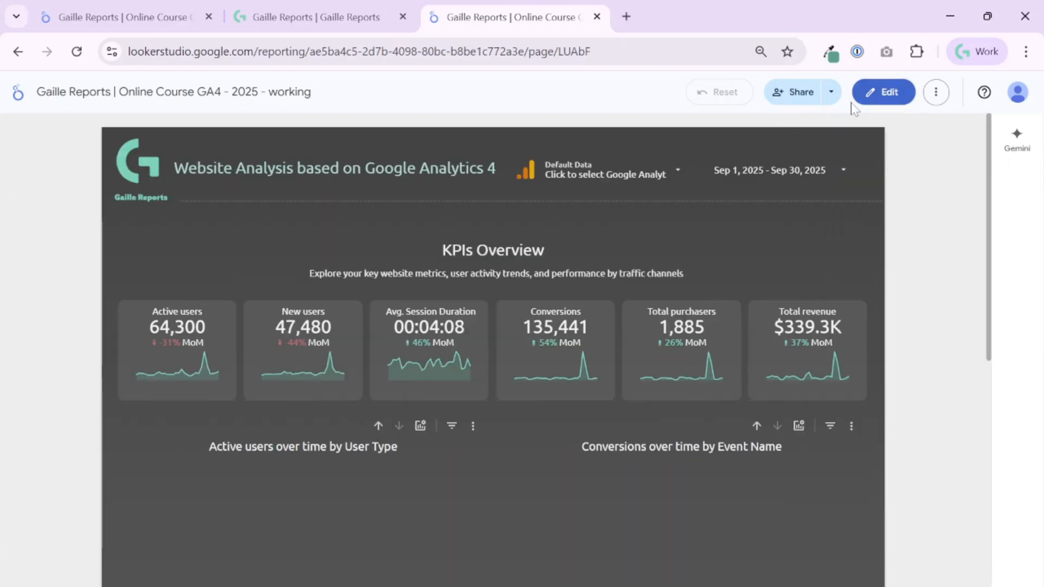
scroll(707, 451, "down", 10)
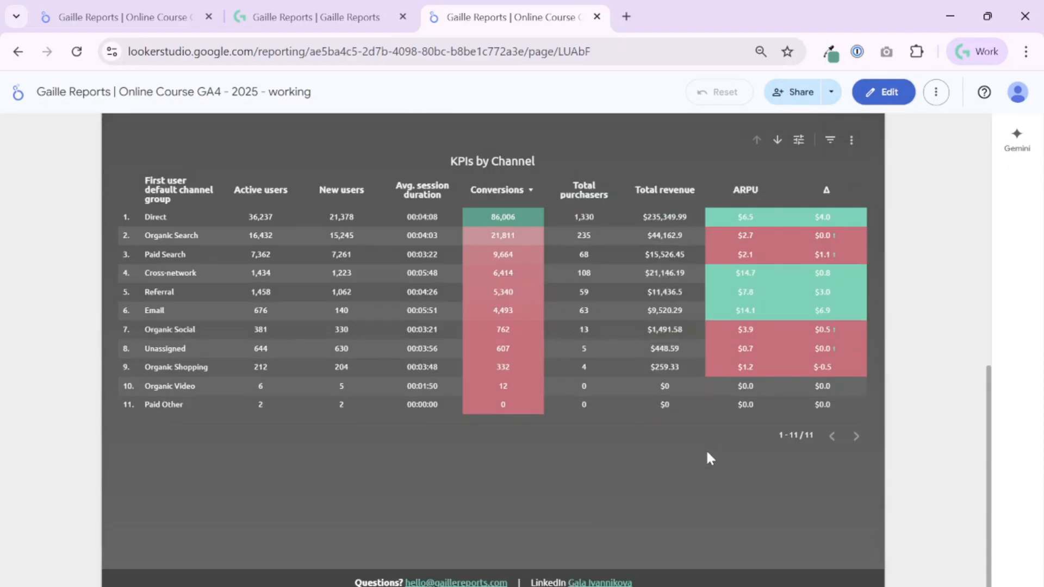
scroll(708, 451, "up", 10)
left_click(881, 93)
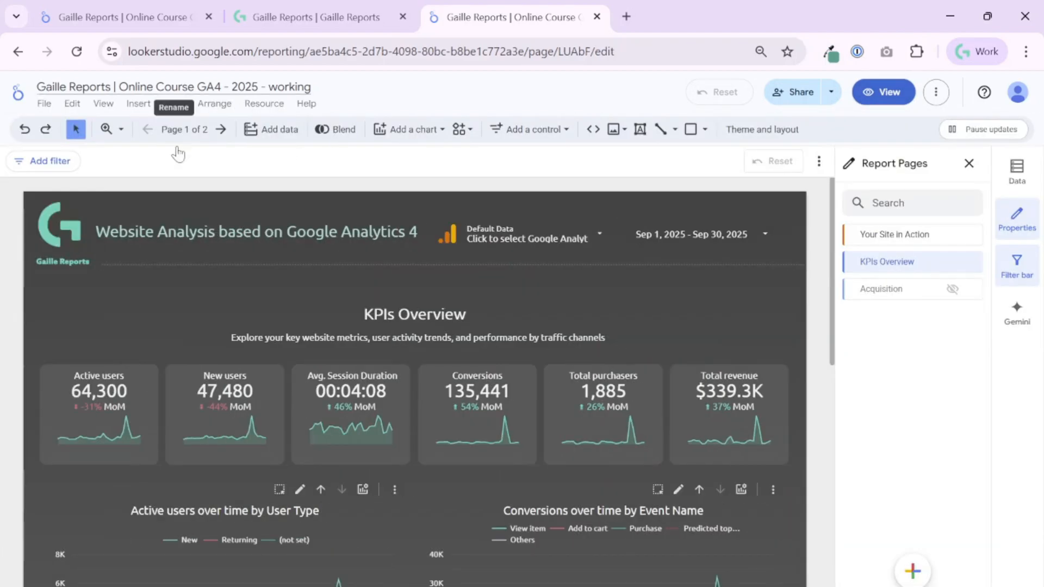
left_click(972, 291)
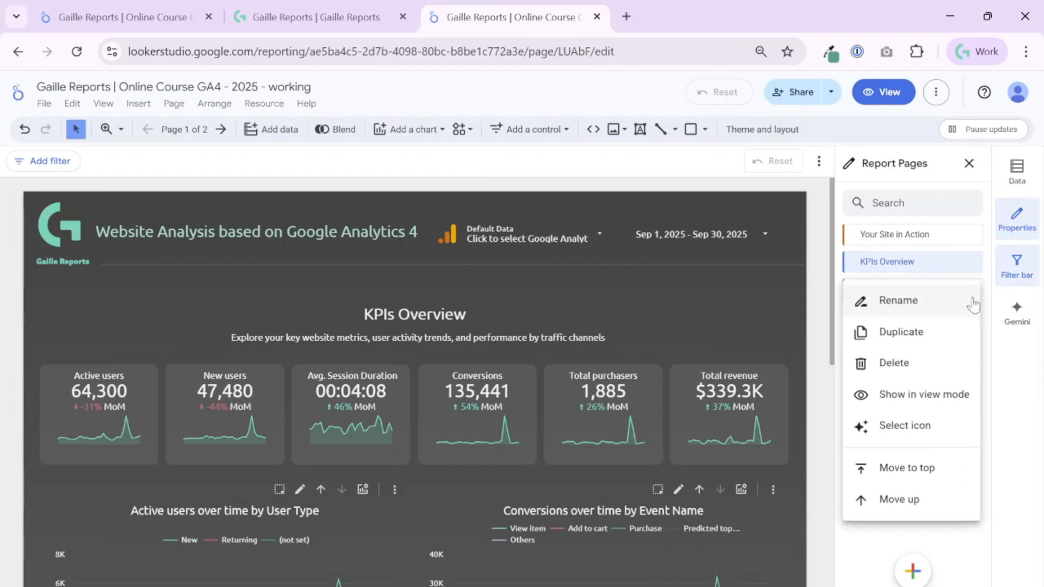
left_click(925, 402)
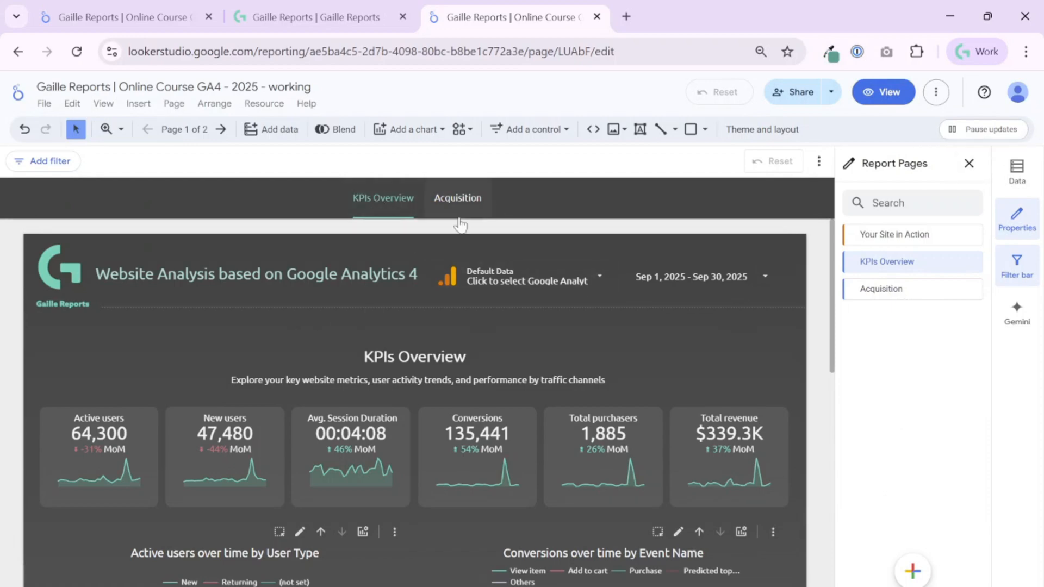
- Go to the Acquisition page of the working report
left_click(185, 275)
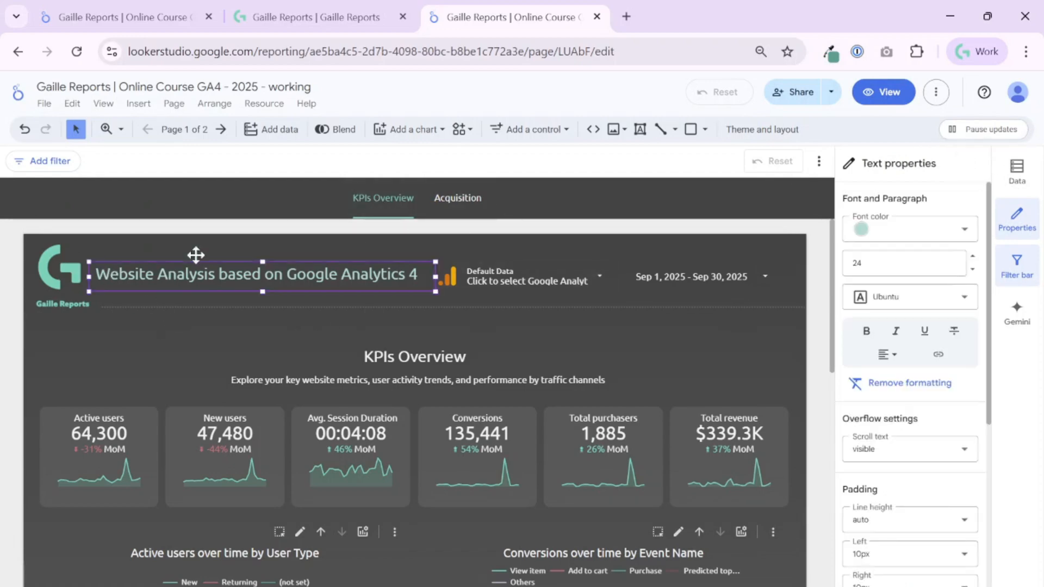
left_click(455, 200)
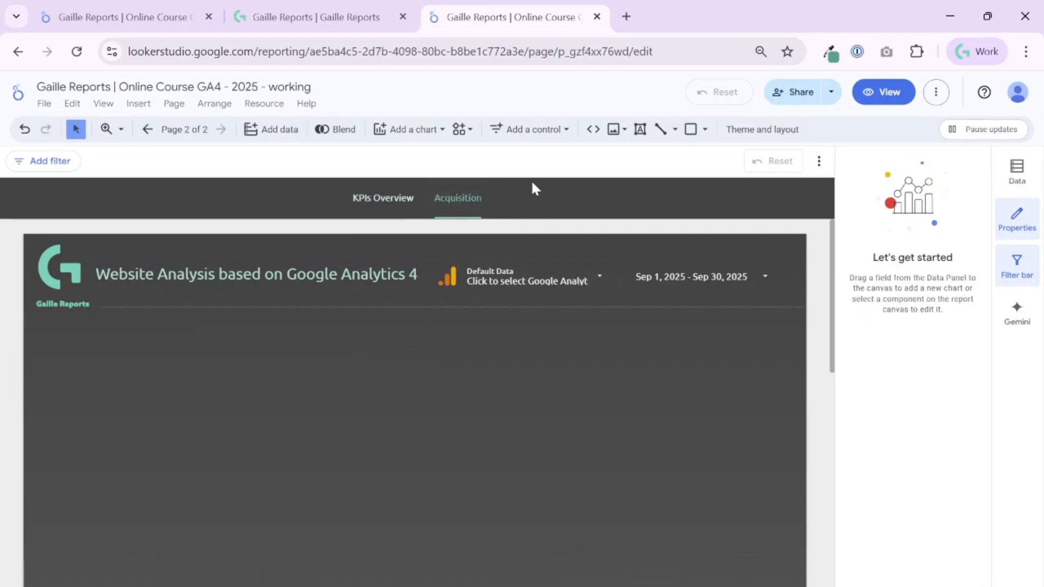
scroll(650, 317, "down", 10)
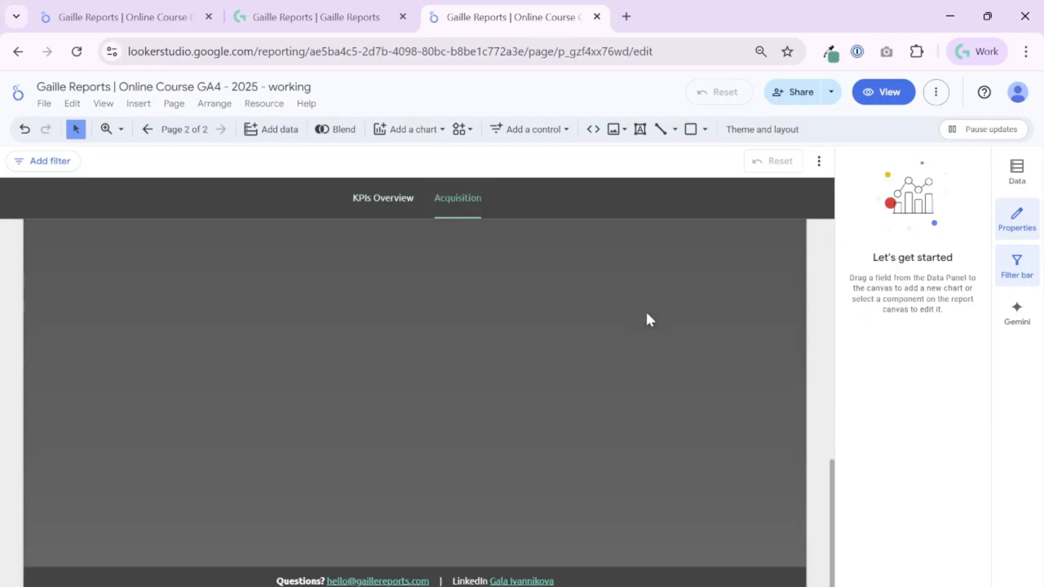
scroll(498, 384, "up", 10)
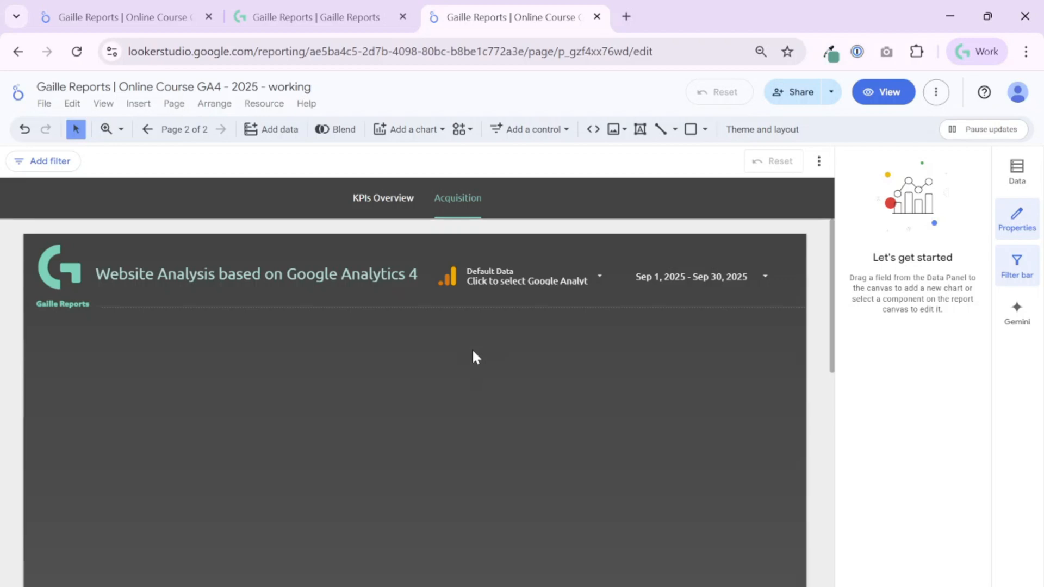
- Copy the 'Traffic acquisition report' title and subtitle from the full report and paste them onto Acquisition
left_click(114, 17)
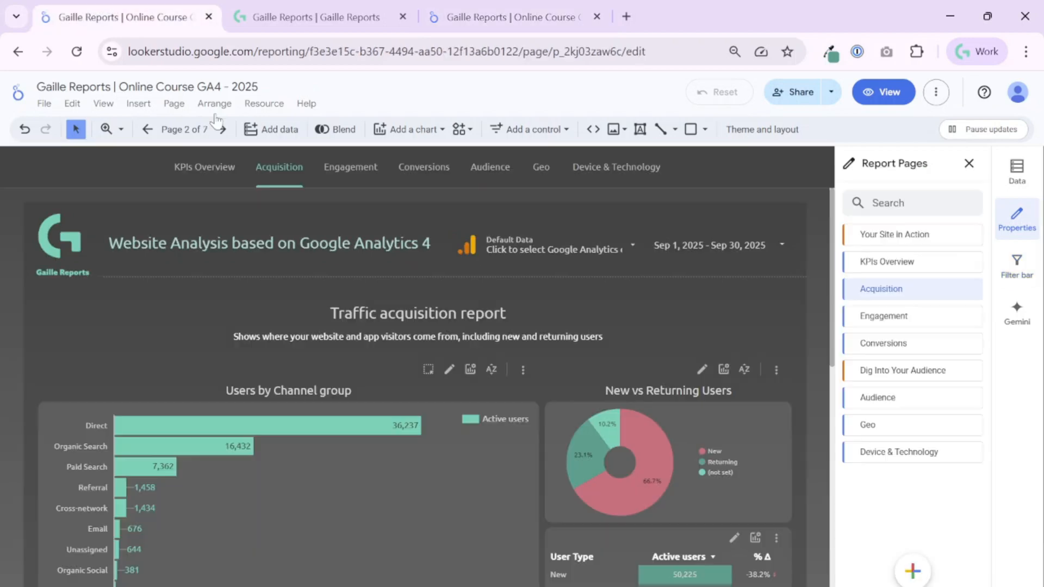
left_click(368, 317)
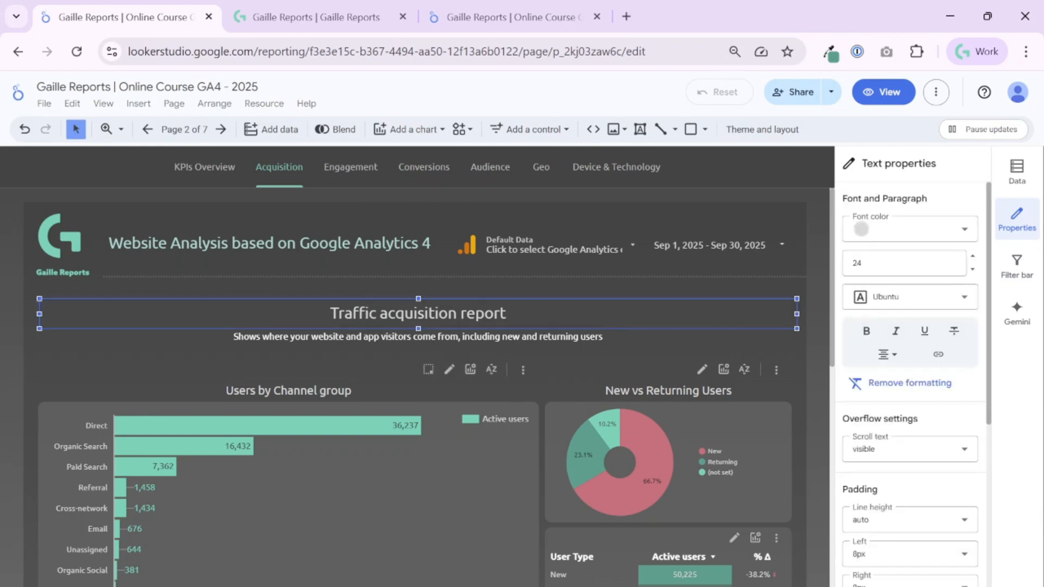
left_click(459, 338, "shift")
left_click(500, 18)
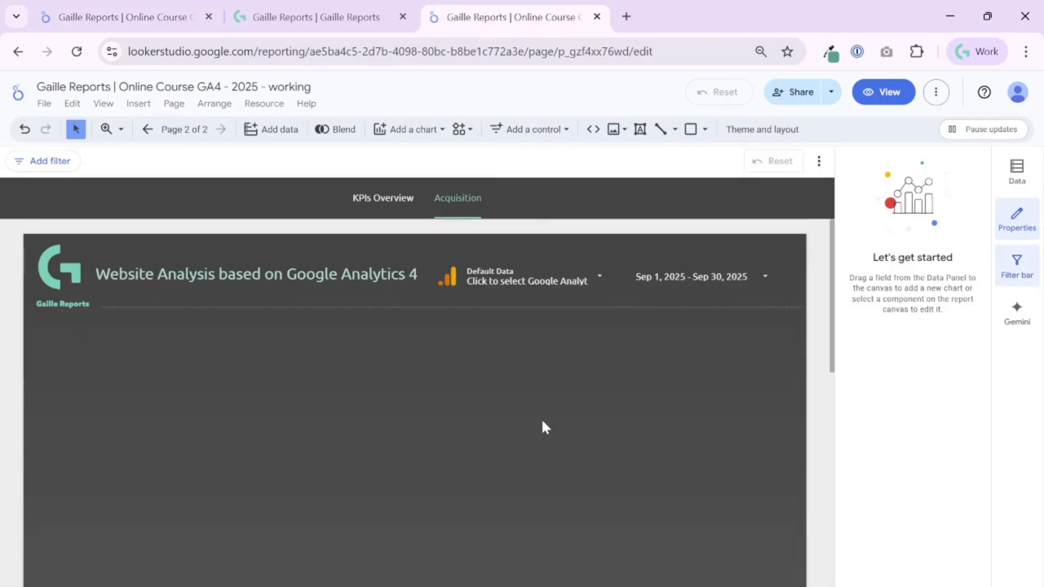
key("ctrl+v")
left_click(536, 409)
scroll(536, 409, "up", 2)
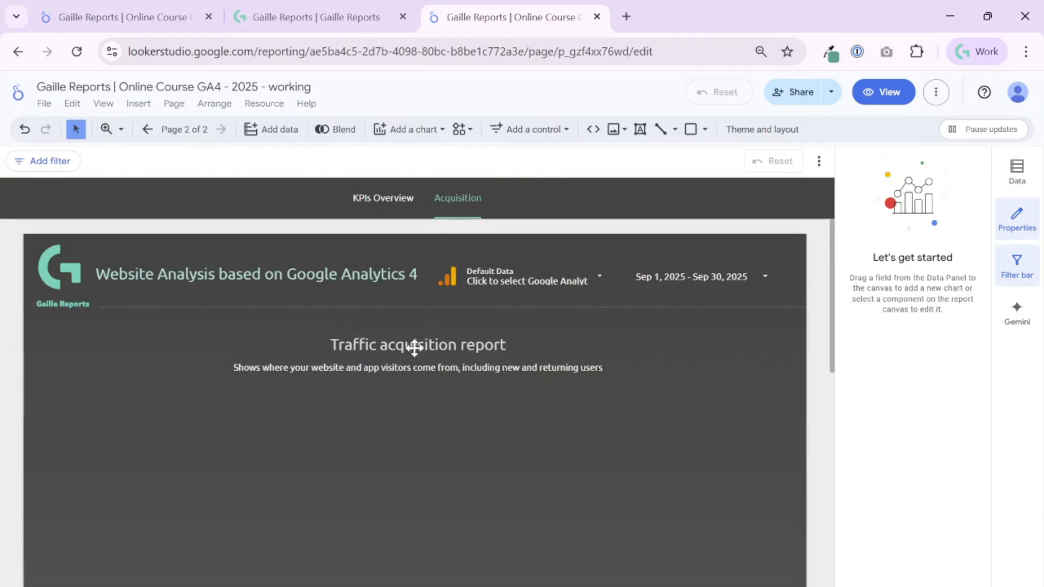
- Deselect the title and subtitle in the complete report and return to the working report
left_click(172, 7)
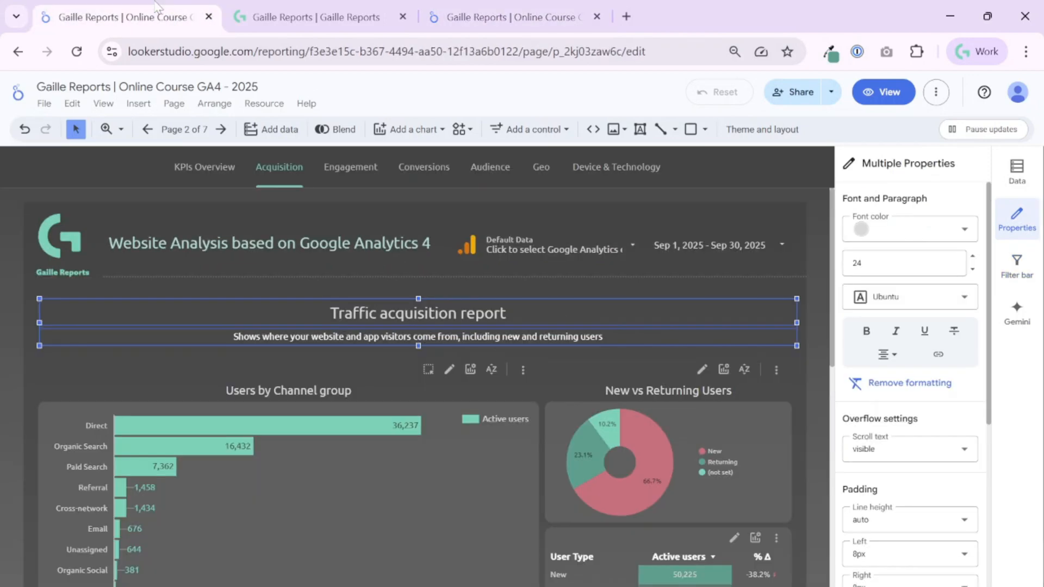
left_click(800, 351)
scroll(196, 392, "down", 3)
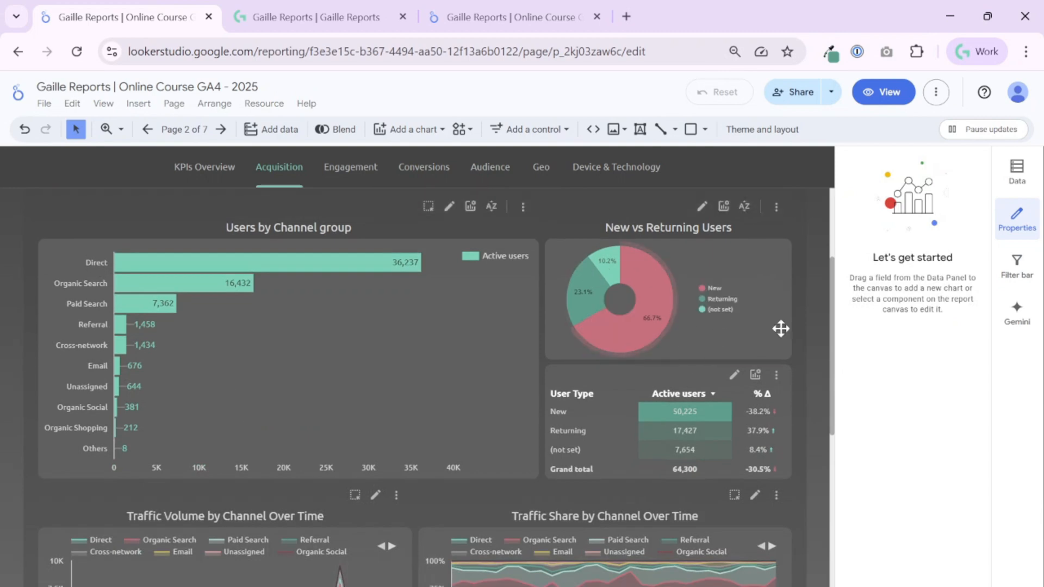
scroll(805, 261, "up", 3)
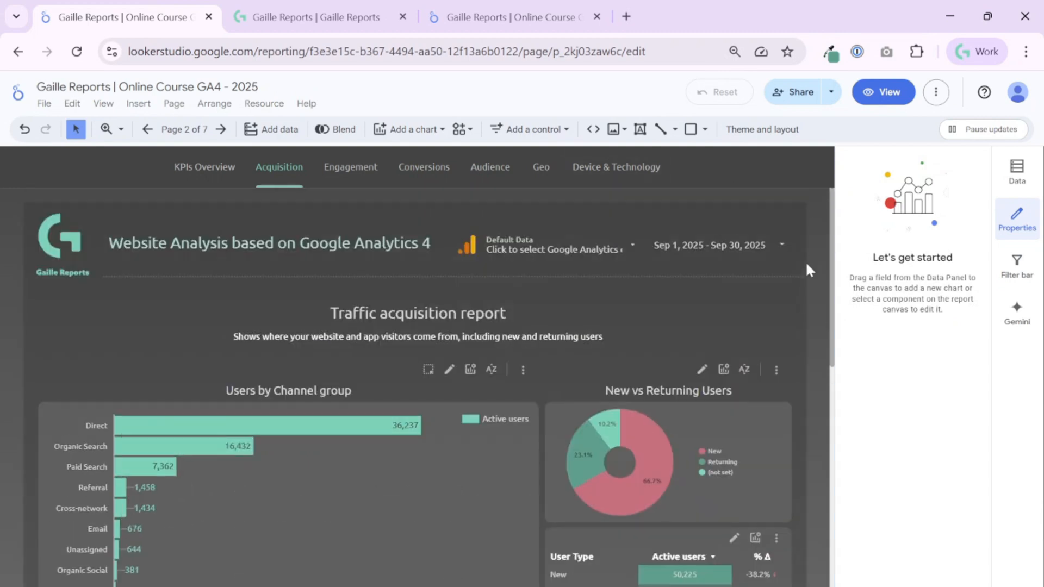
left_click(498, 17)
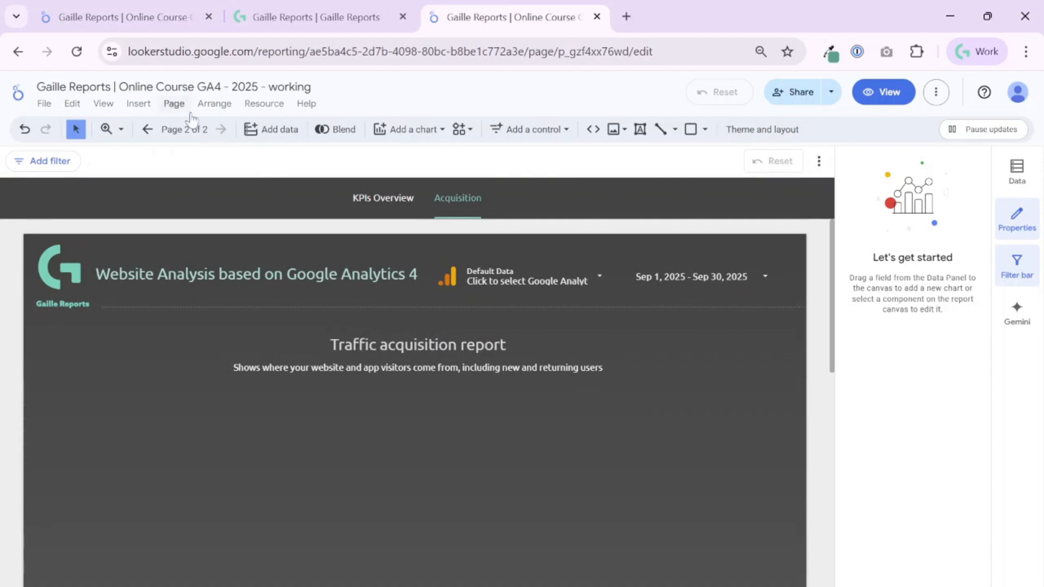
- Open the Acquisition page's current page settings and review its Setup and Style tabs
left_click(175, 104)
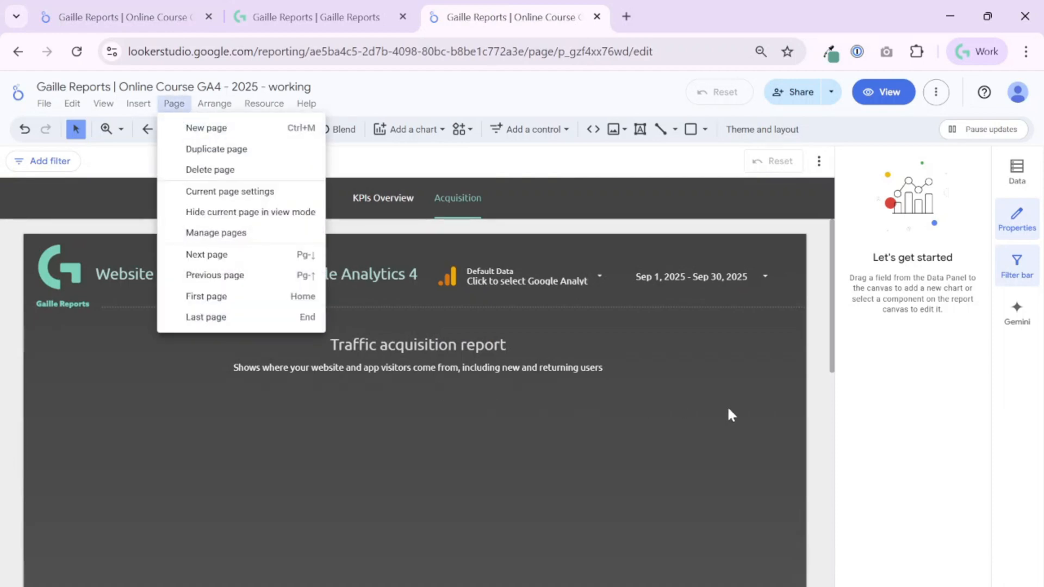
left_click(727, 406)
left_click(172, 103)
left_click(175, 106)
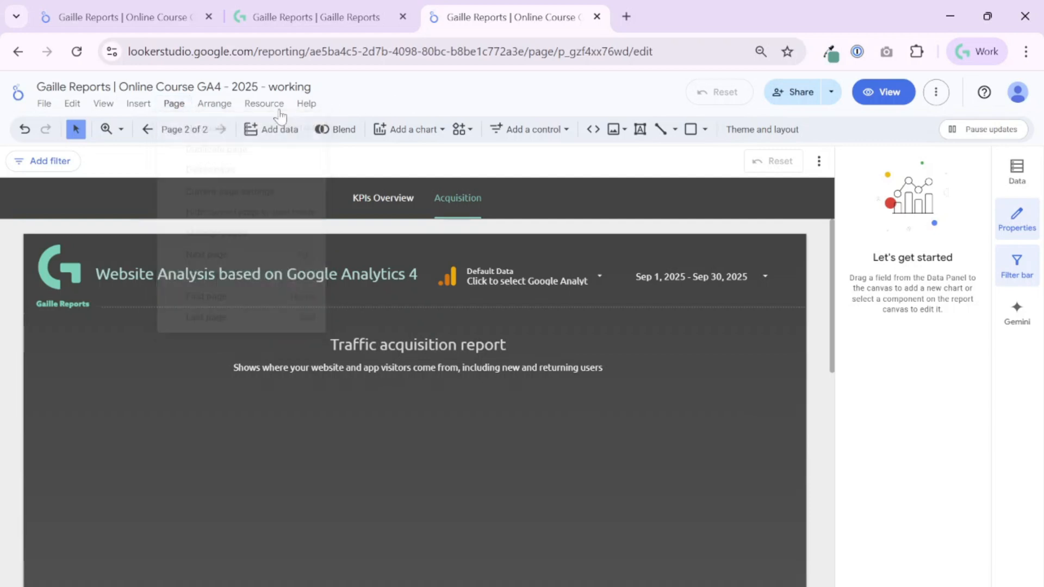
left_click(175, 106)
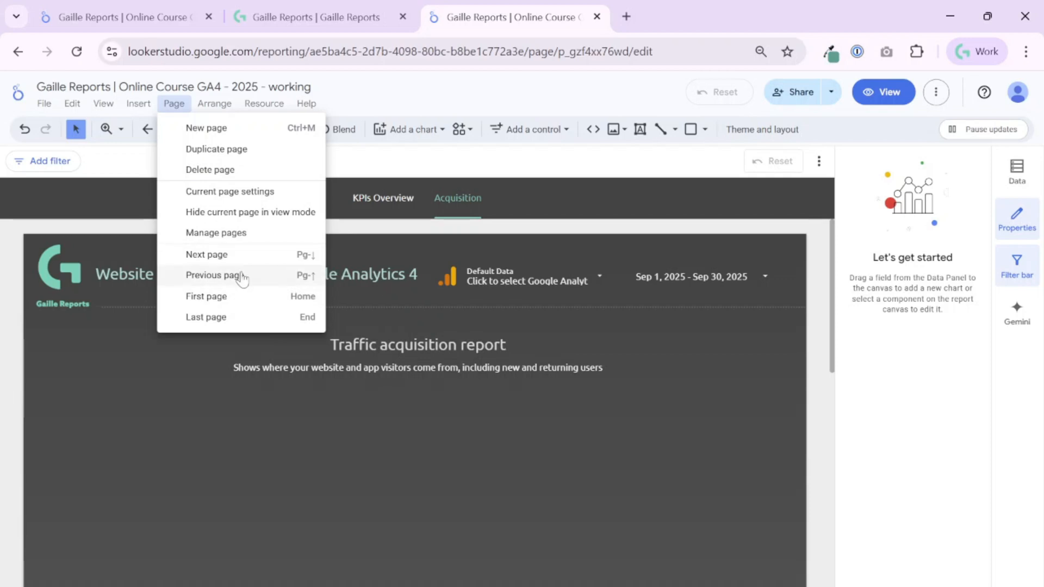
left_click(270, 197)
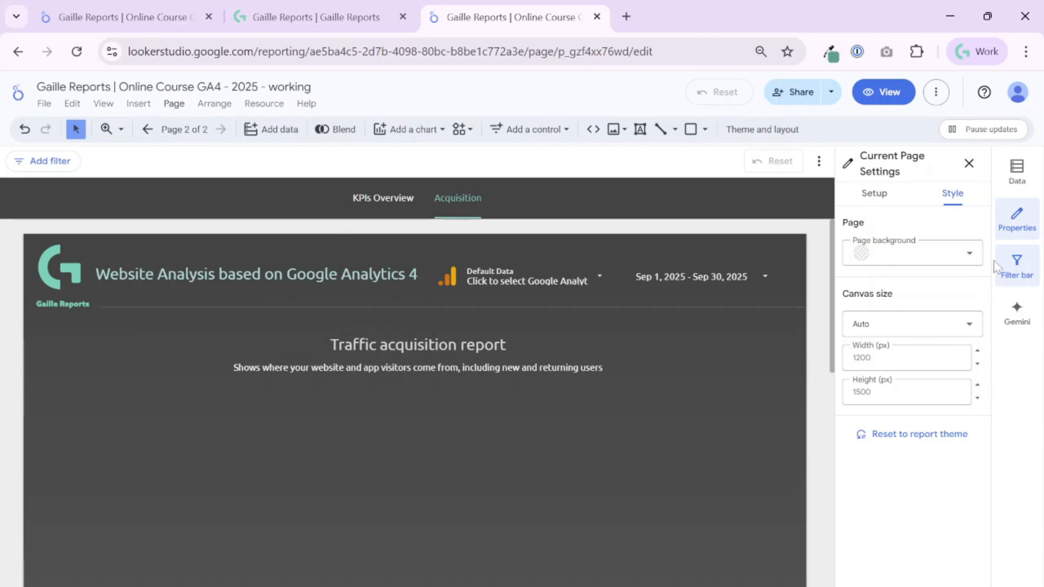
left_click(873, 196)
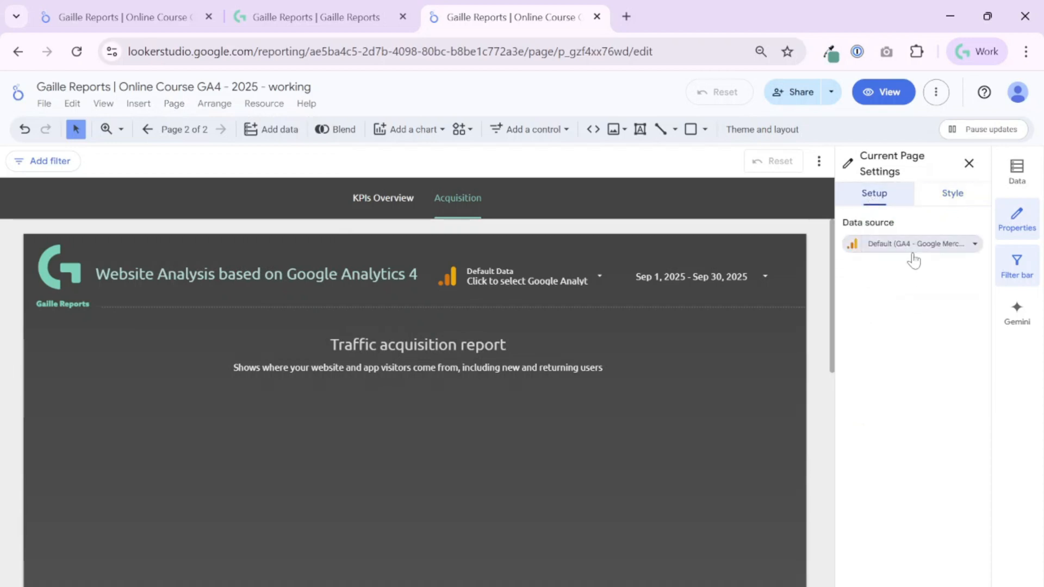
left_click(946, 202)
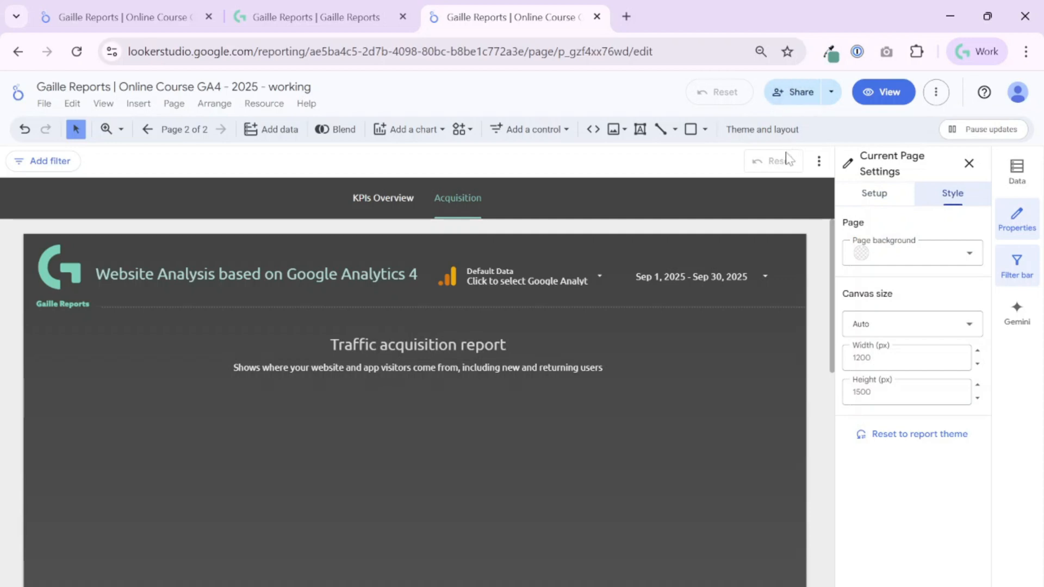
- Try a purple page background, then undo it back to the theme colour
left_click(915, 264)
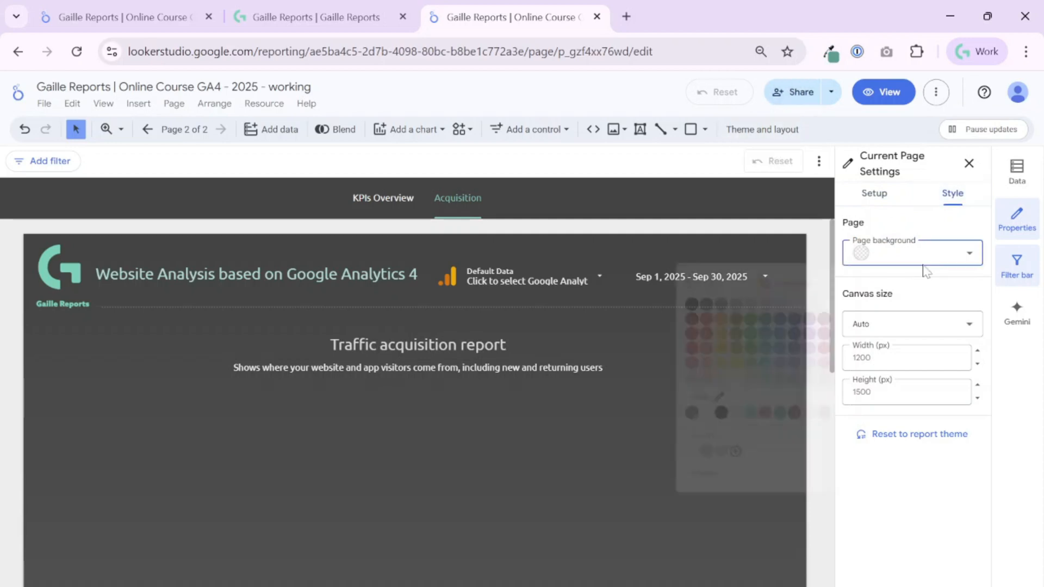
left_click(817, 360)
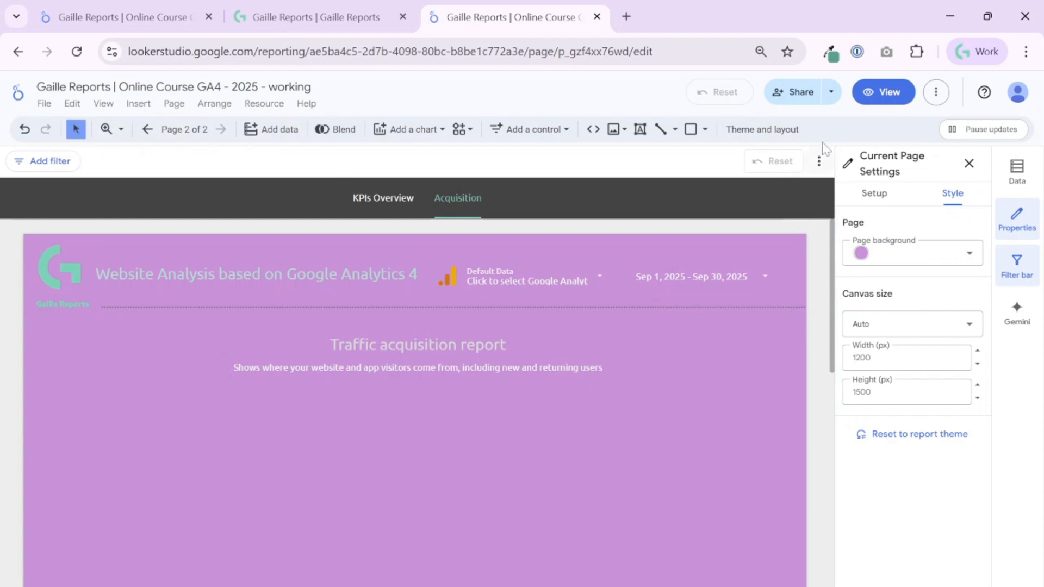
left_click(25, 130)
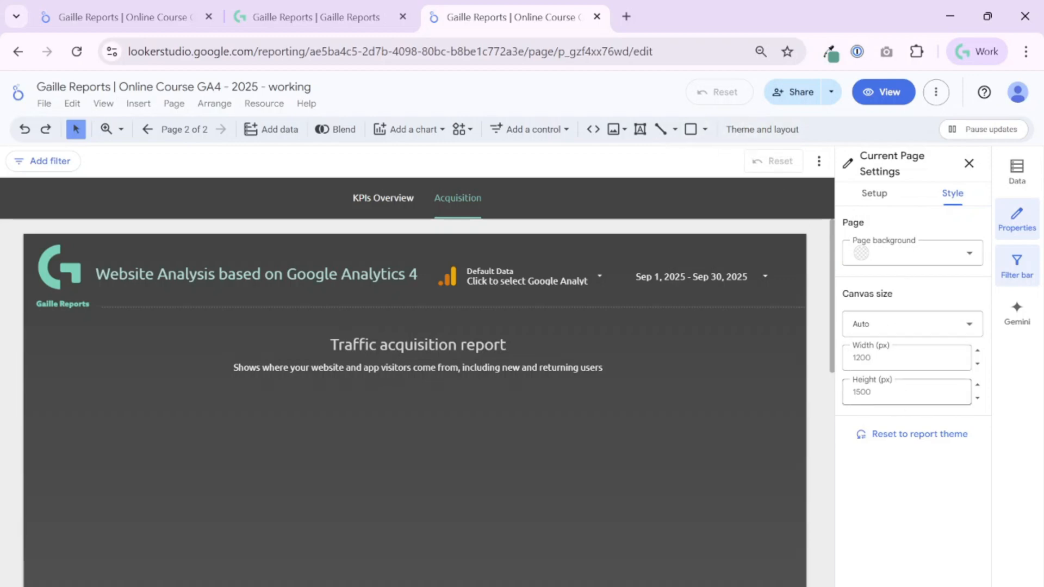
- Show the Report Pages panel via Page > Manage pages and review the three listed pages
left_click(176, 106)
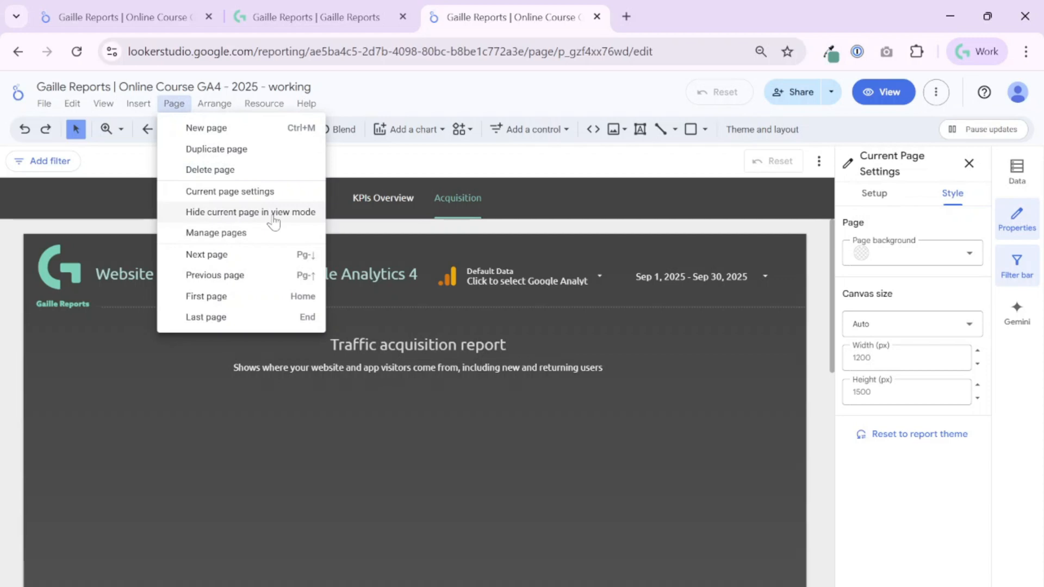
left_click(239, 234)
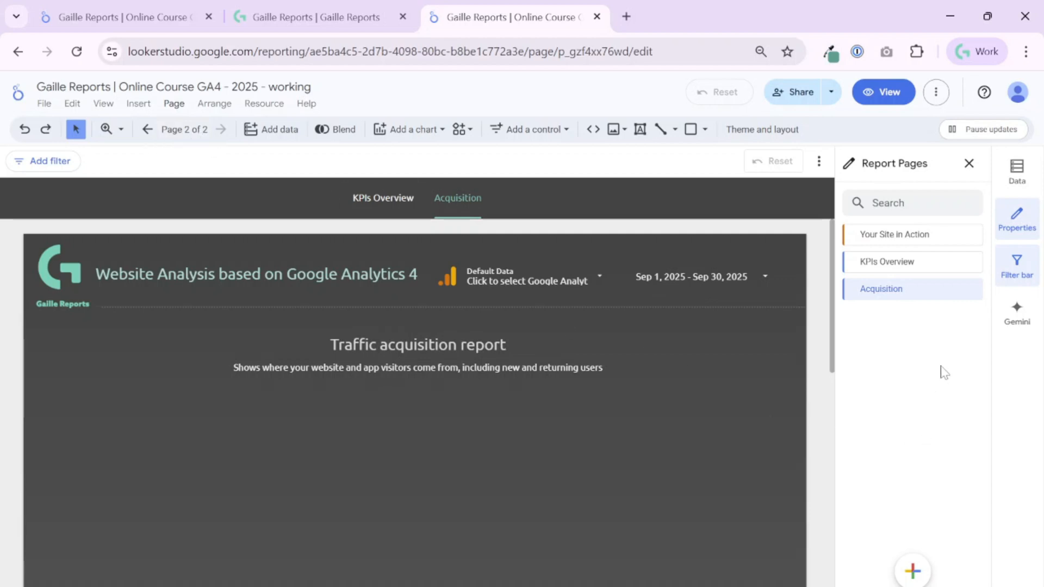
scroll(601, 412, "down", 10)
scroll(599, 413, "up", 10)
scroll(594, 423, "down", 5)
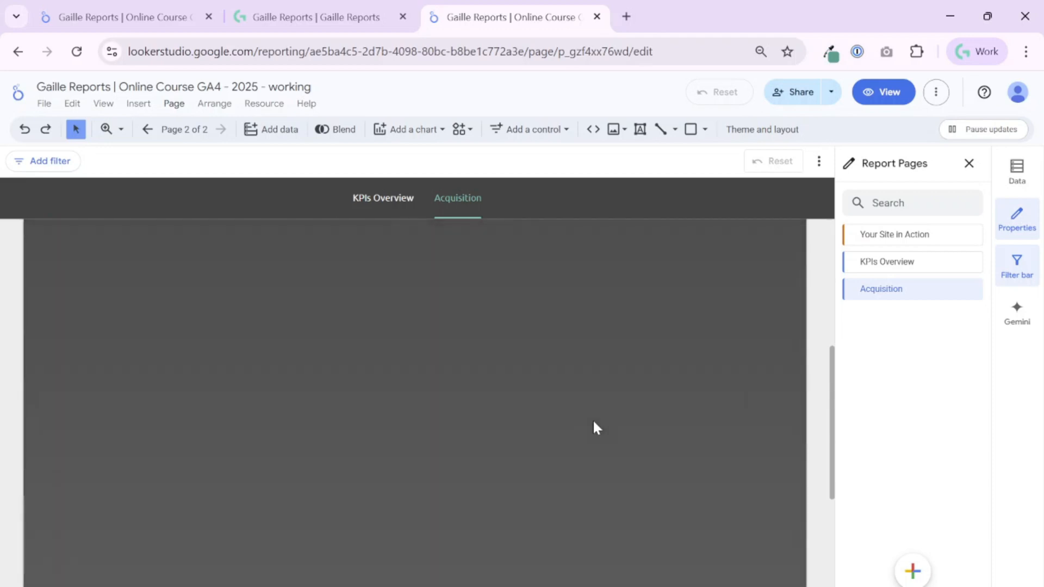
scroll(594, 423, "up", 5)
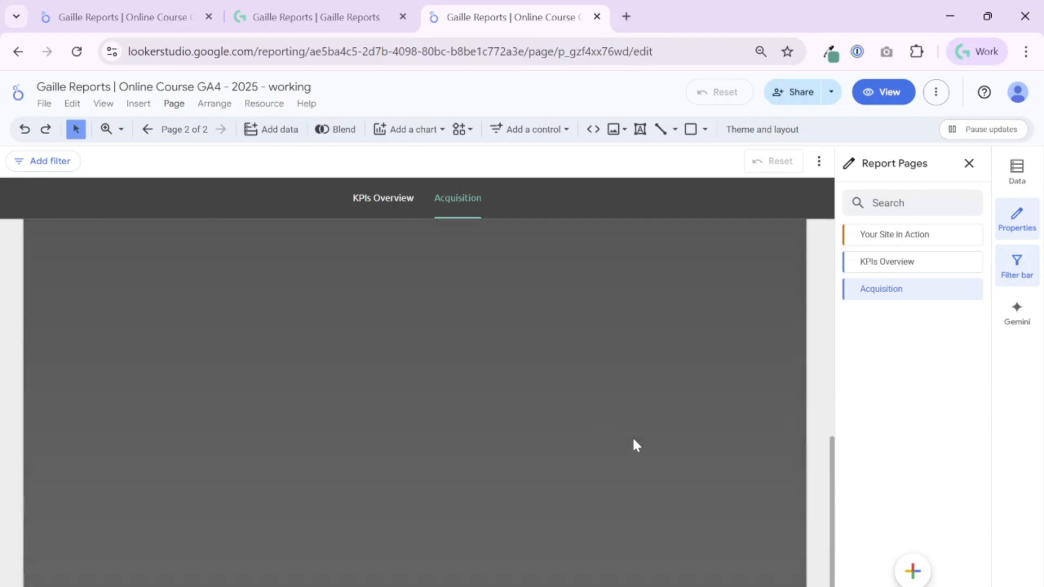